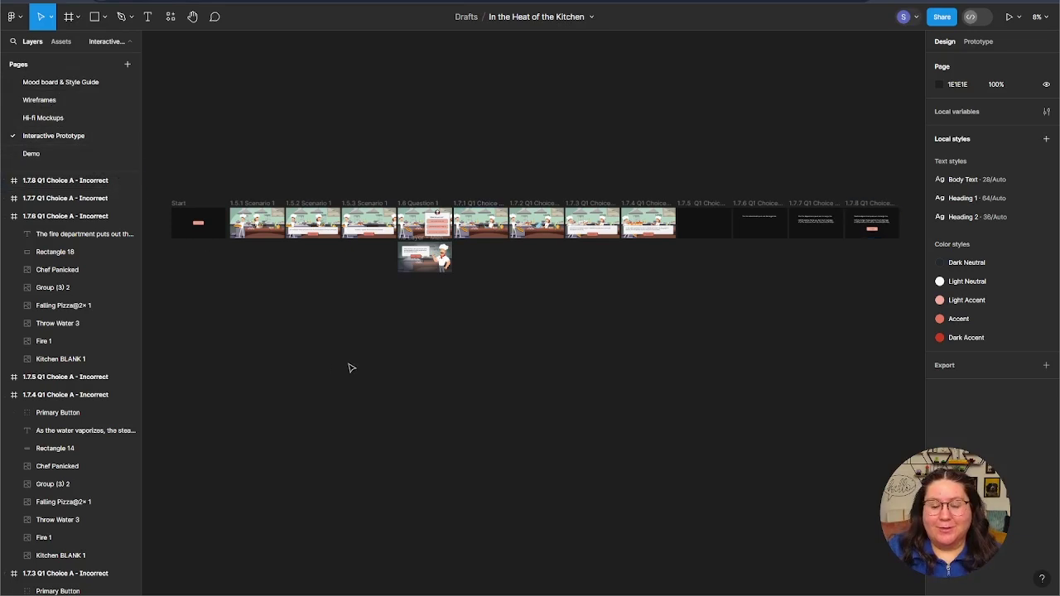
pyautogui.click(33, 121)
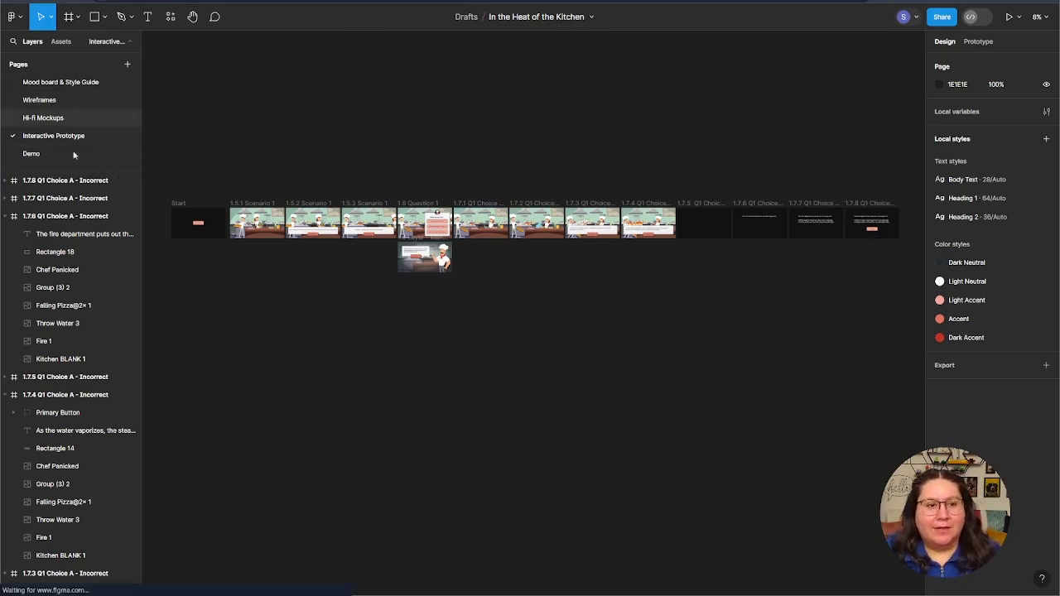
pyautogui.scroll(-1, 615, 456)
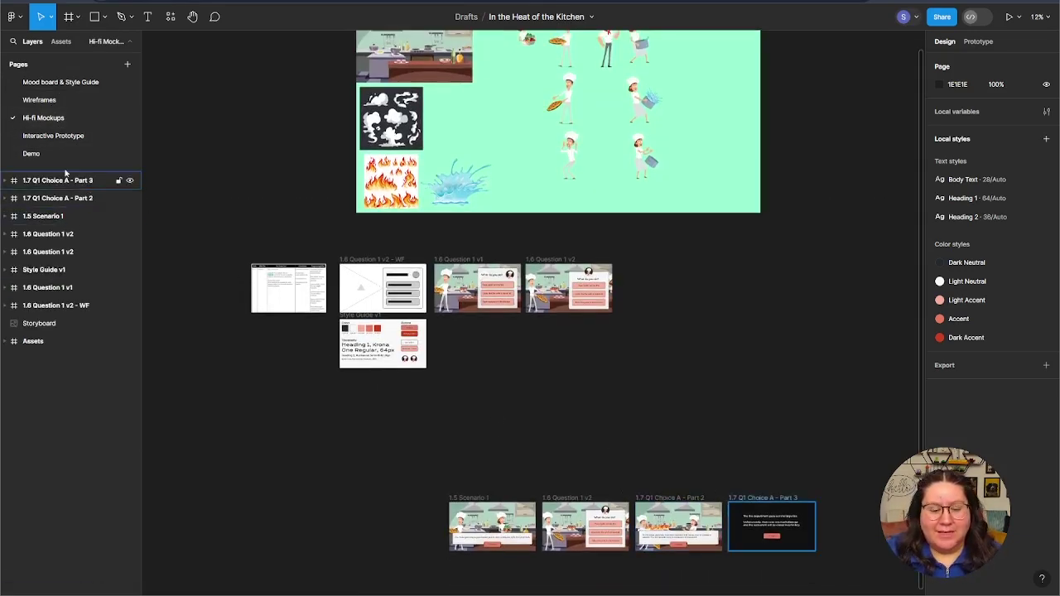
pyautogui.click(54, 137)
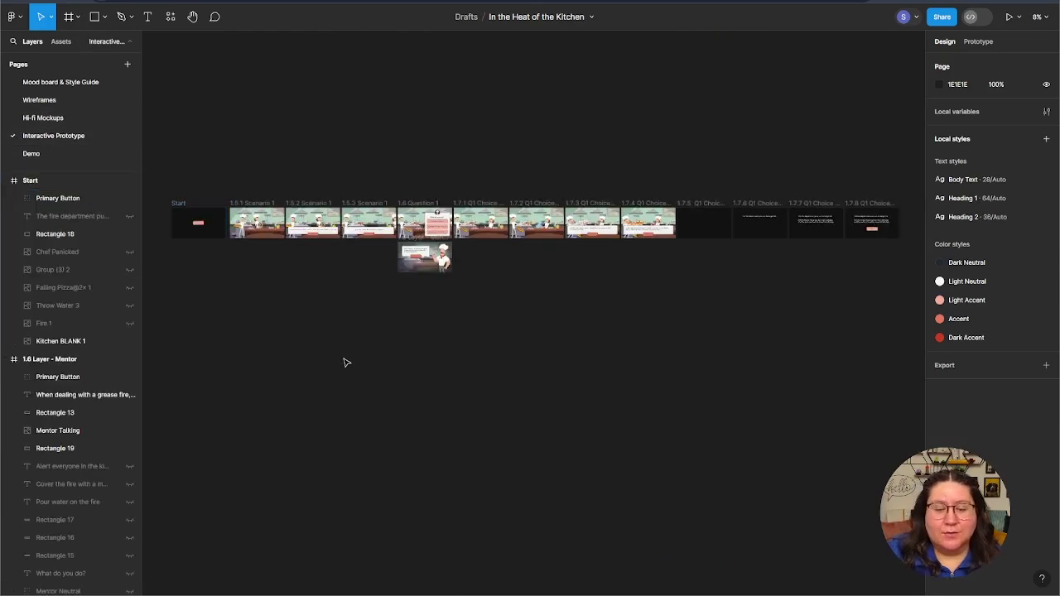
pyautogui.scroll(3, 305, 304)
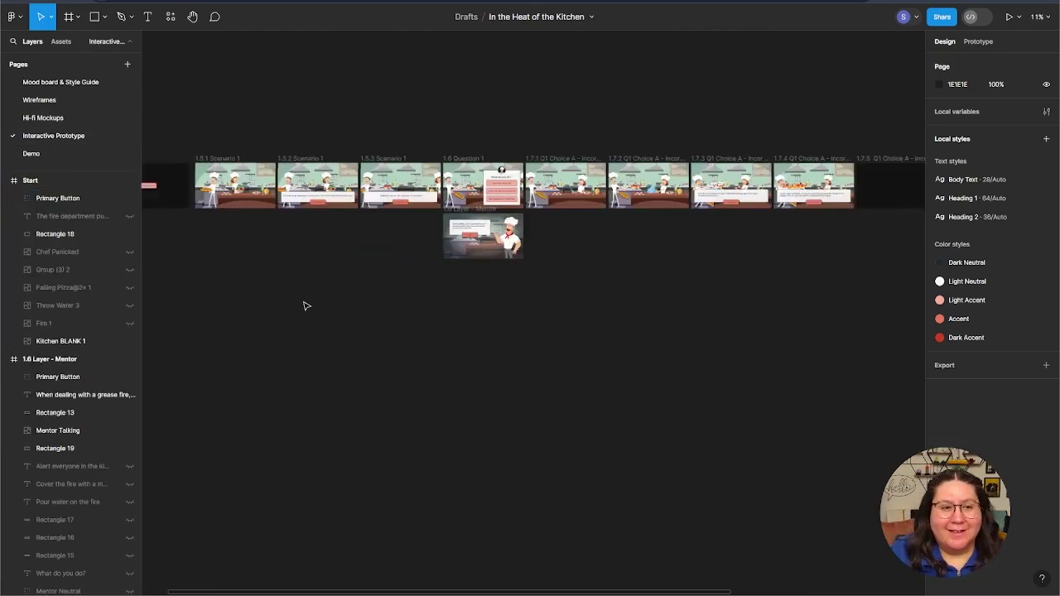
pyautogui.moveTo(305, 254); pyautogui.dragTo(462, 390)
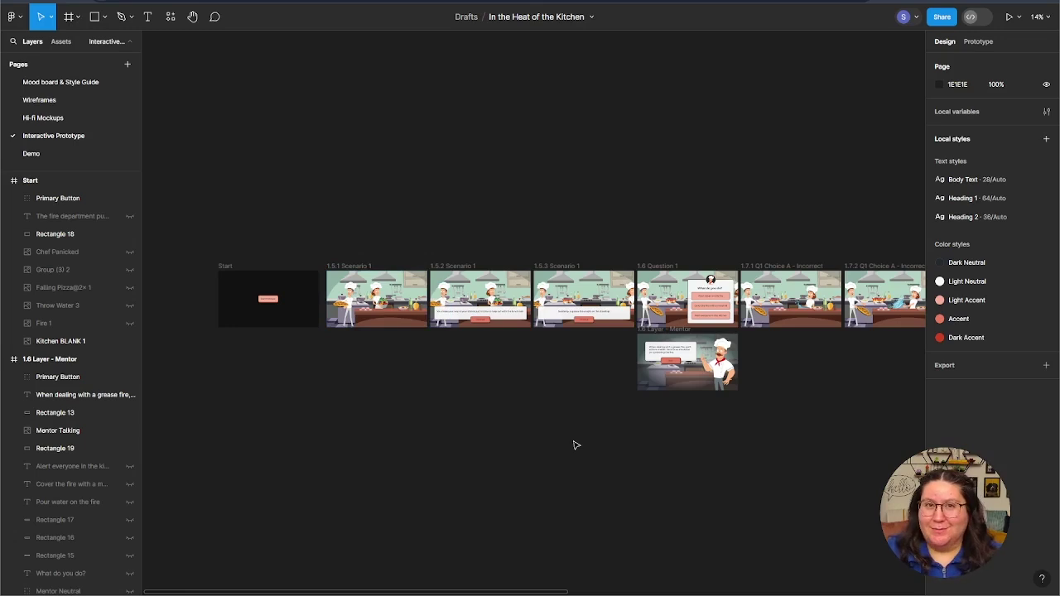
pyautogui.scroll(-5, 575, 445)
pyautogui.moveTo(640, 442); pyautogui.dragTo(587, 370)
pyautogui.scroll(2, 588, 370)
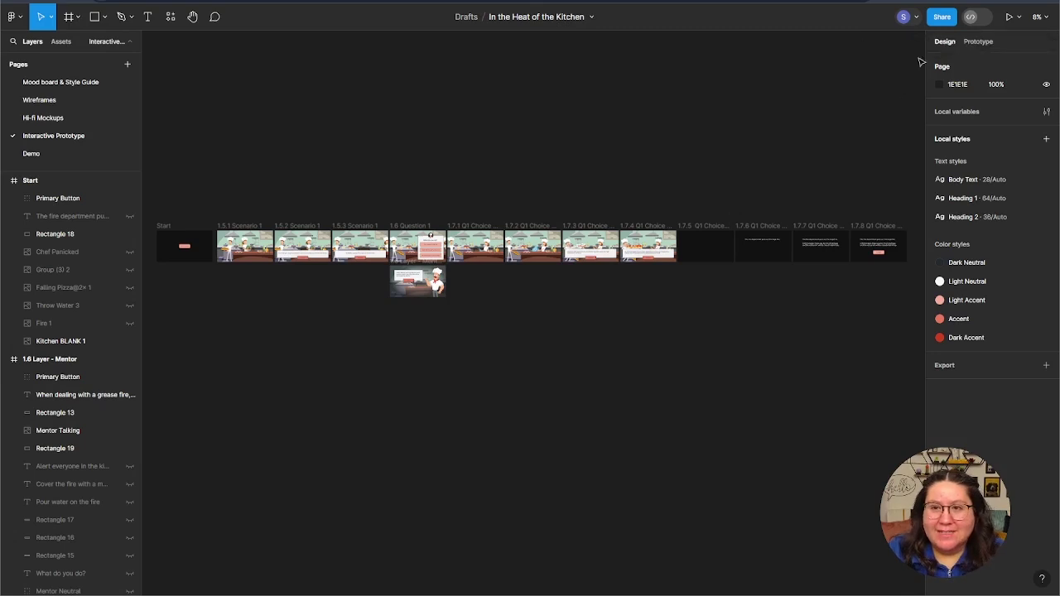
# Check the prototype settings and keep the device frame set to None.
pyautogui.click(980, 41)
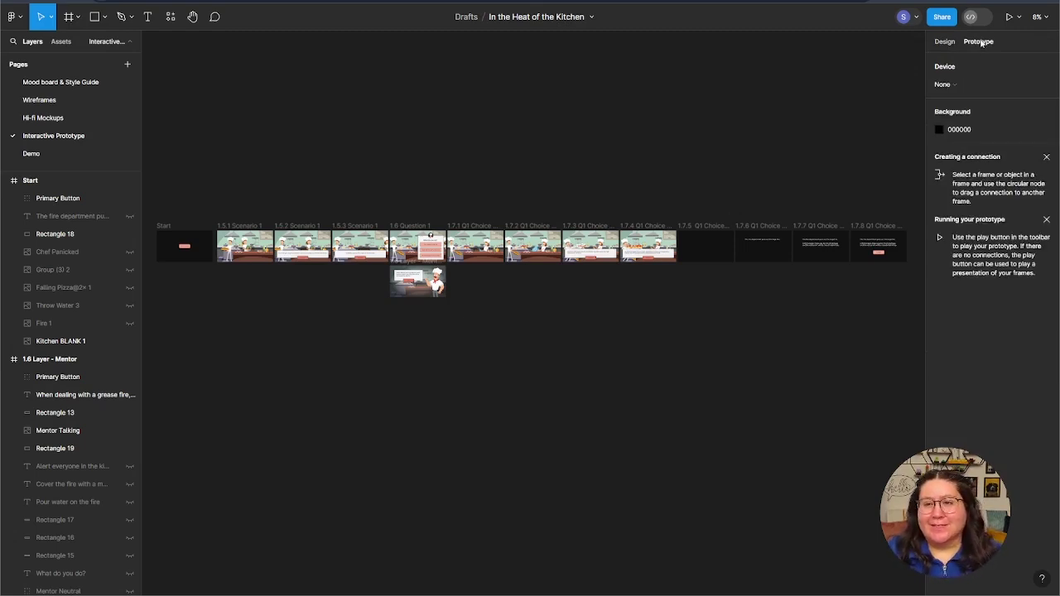
pyautogui.click(946, 86)
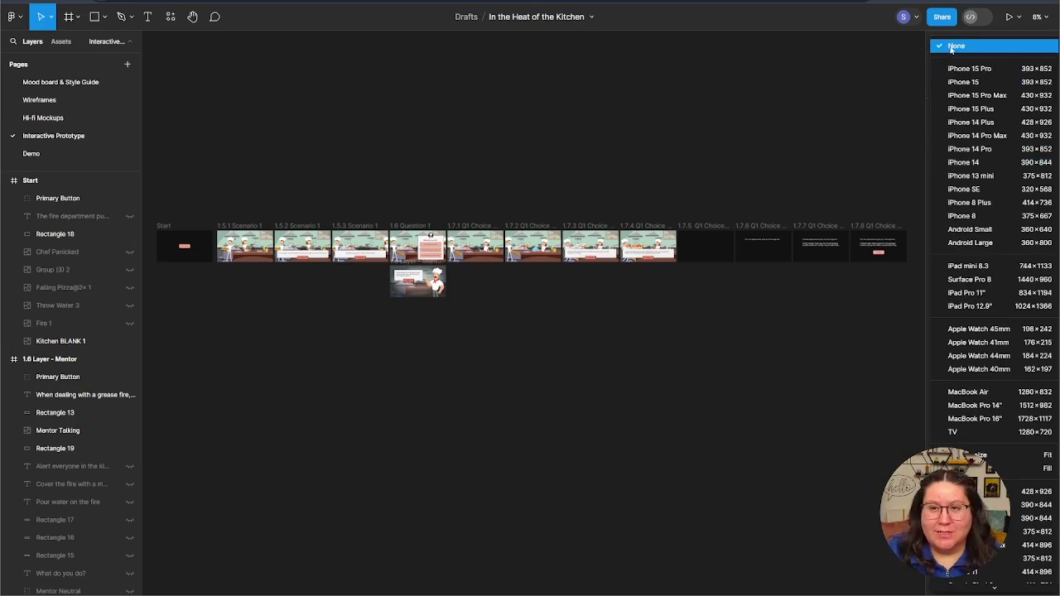
pyautogui.click(951, 48)
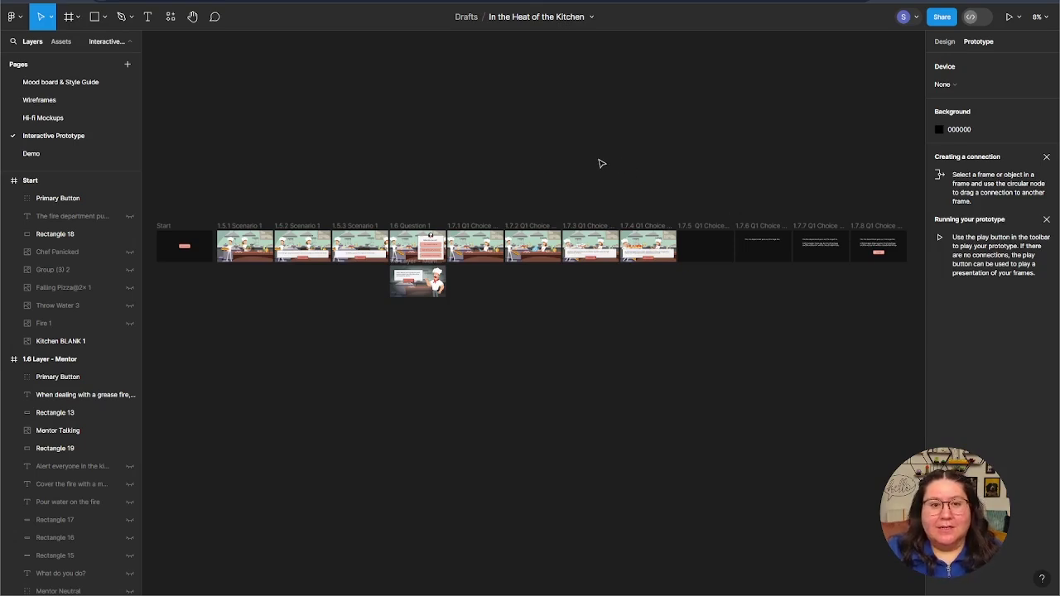
pyautogui.moveTo(318, 161); pyautogui.dragTo(615, 163)
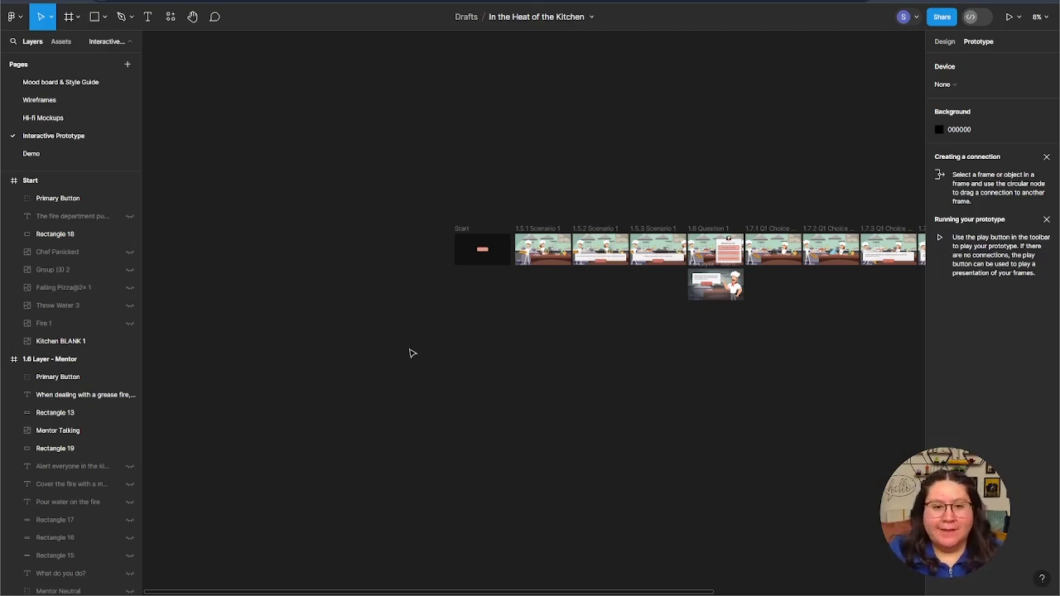
pyautogui.scroll(5, 434, 335)
pyautogui.scroll(2, 535, 386)
pyautogui.scroll(3, 478, 359)
pyautogui.scroll(2, 558, 395)
pyautogui.scroll(2, 558, 396)
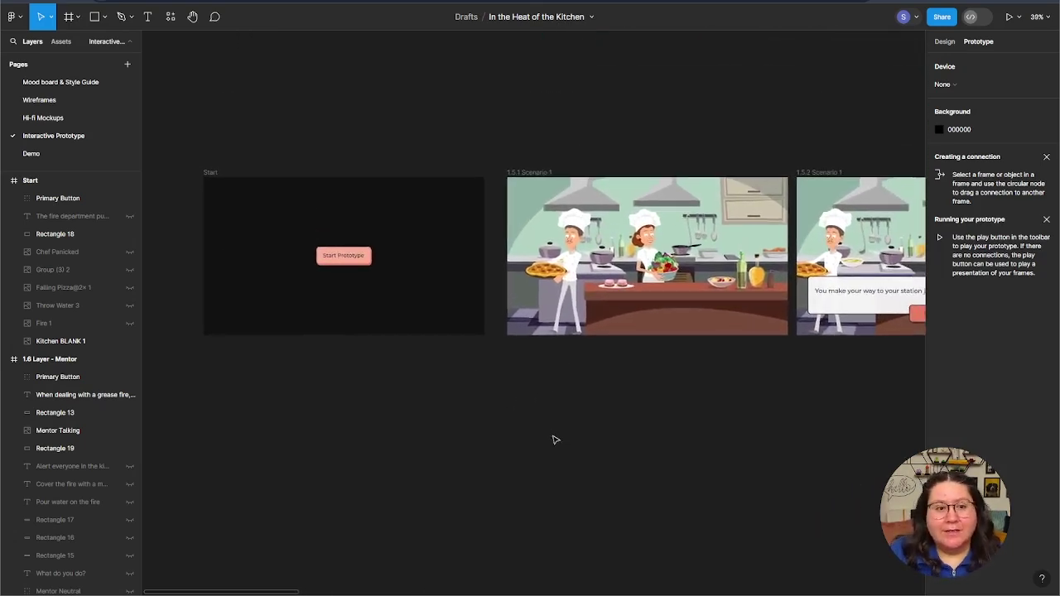
pyautogui.scroll(3, 554, 438)
pyautogui.moveTo(554, 438); pyautogui.dragTo(617, 428)
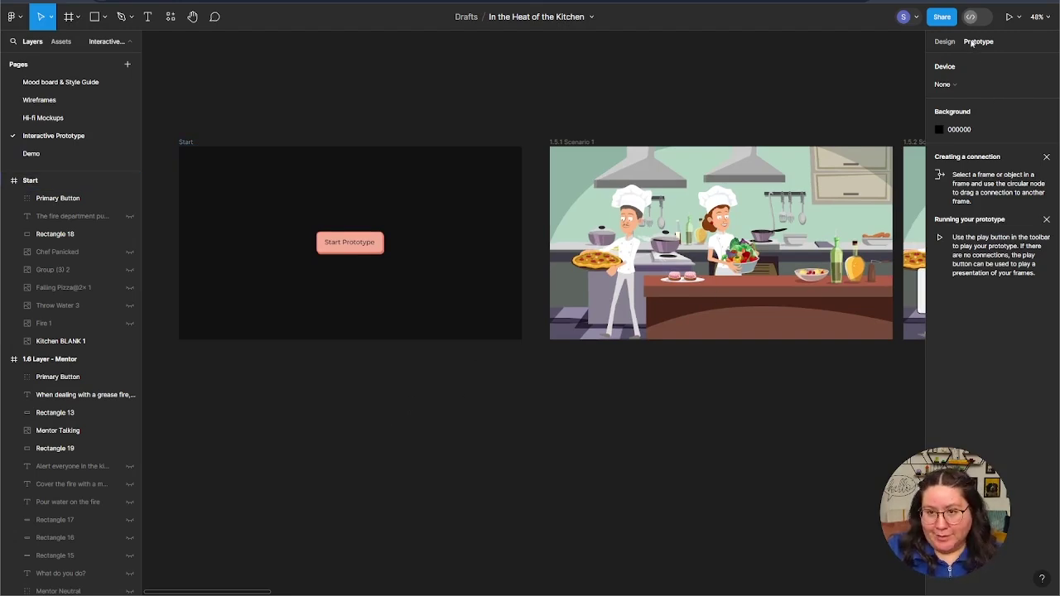
pyautogui.scroll(2, 394, 320)
pyautogui.scroll(1, 394, 319)
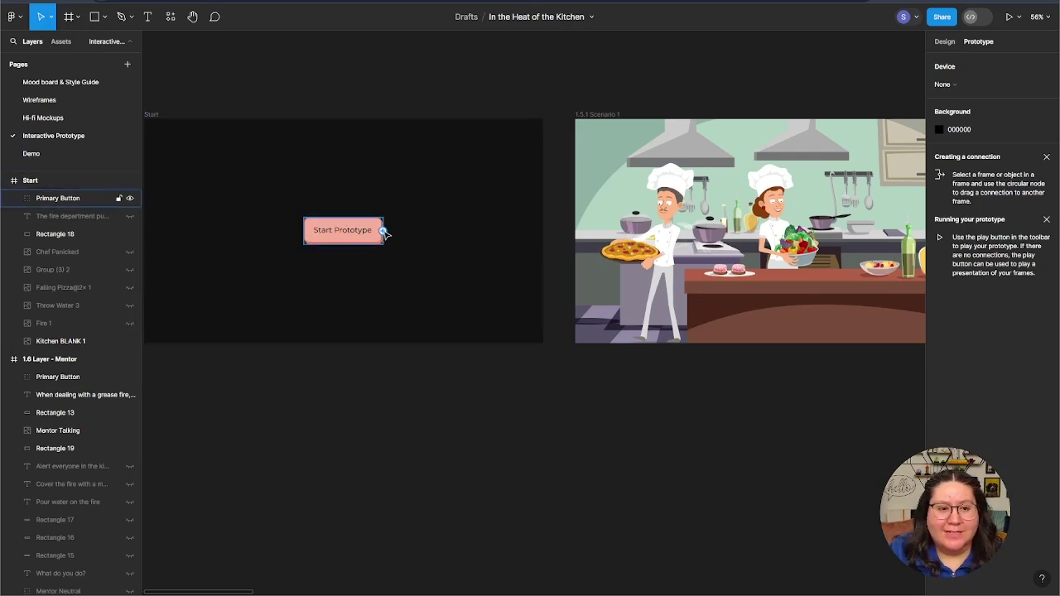
# Link Start Prototype to 1.5.1 Scenario 1 on click with Smart animate, Ease in, 500ms.
pyautogui.moveTo(384, 231); pyautogui.dragTo(579, 219)
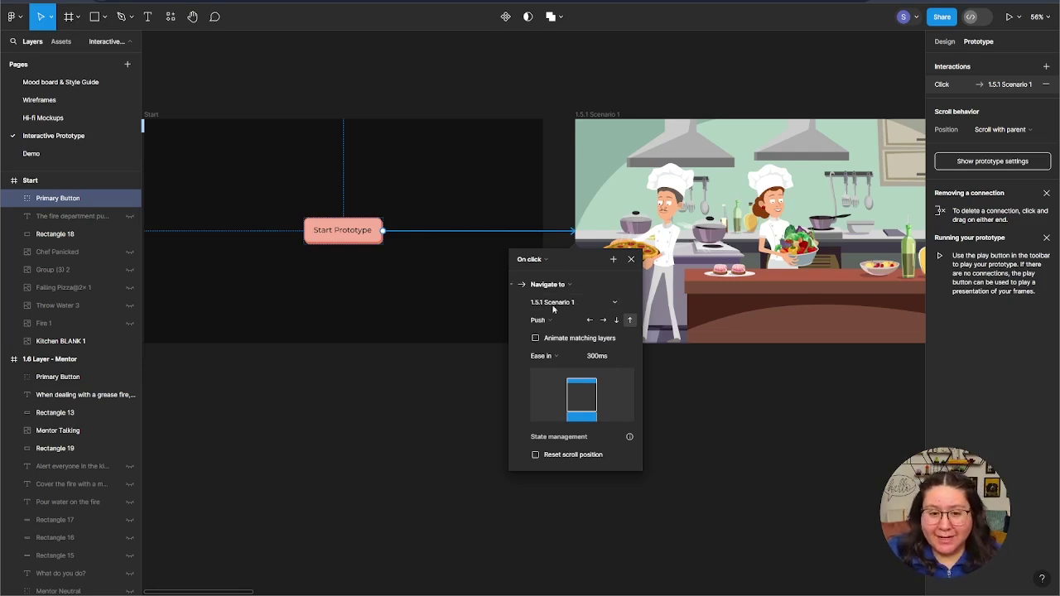
pyautogui.click(530, 259)
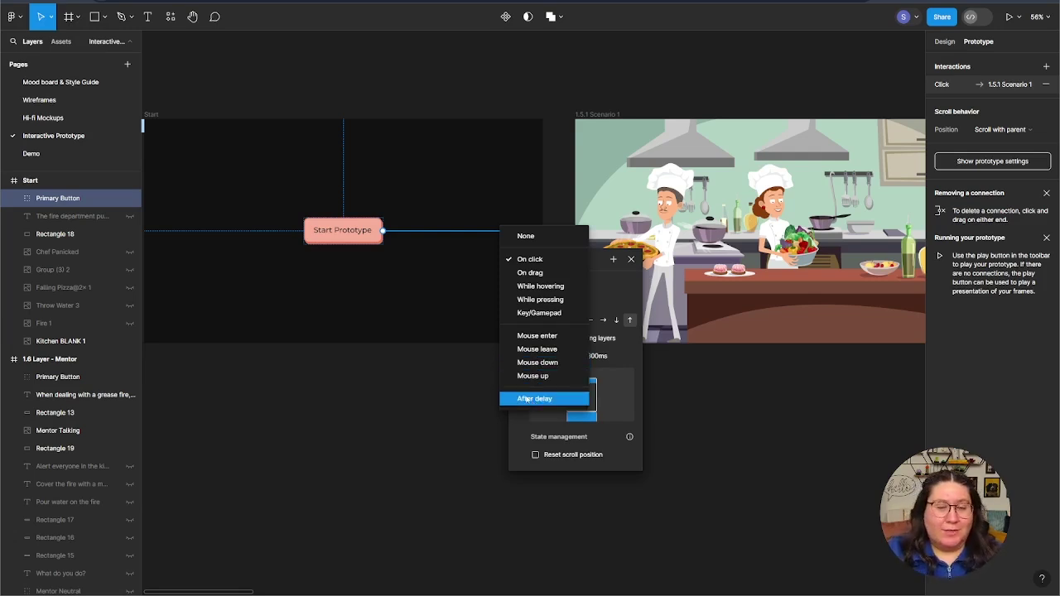
pyautogui.click(520, 263)
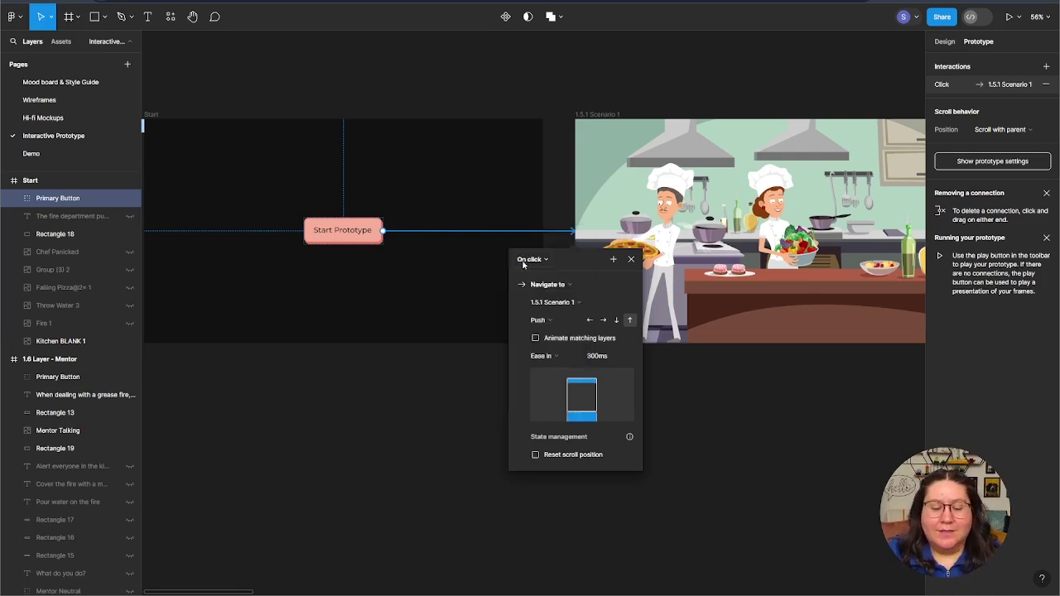
pyautogui.click(555, 320)
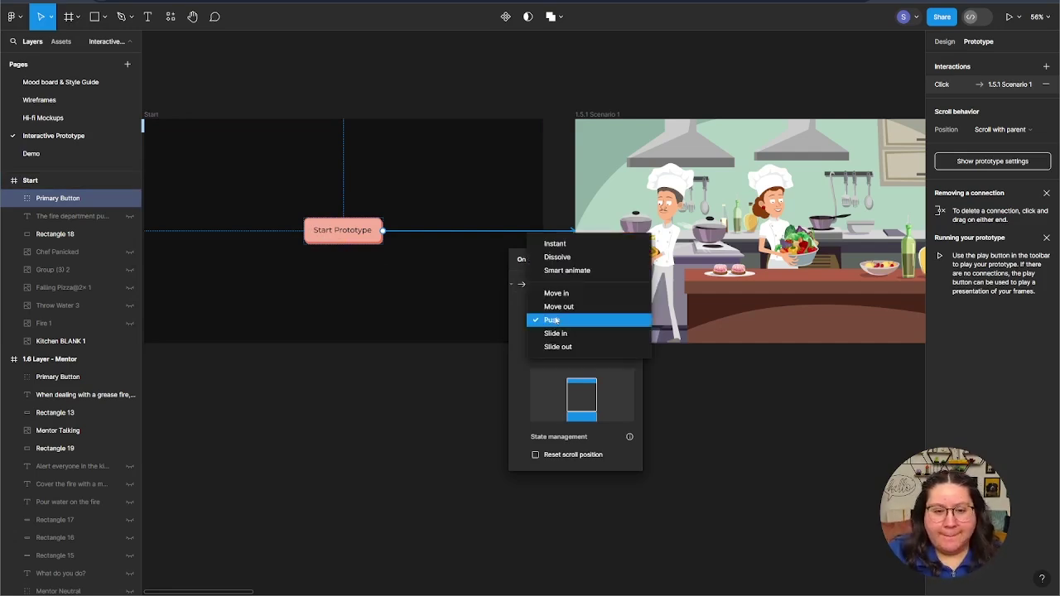
pyautogui.click(574, 271)
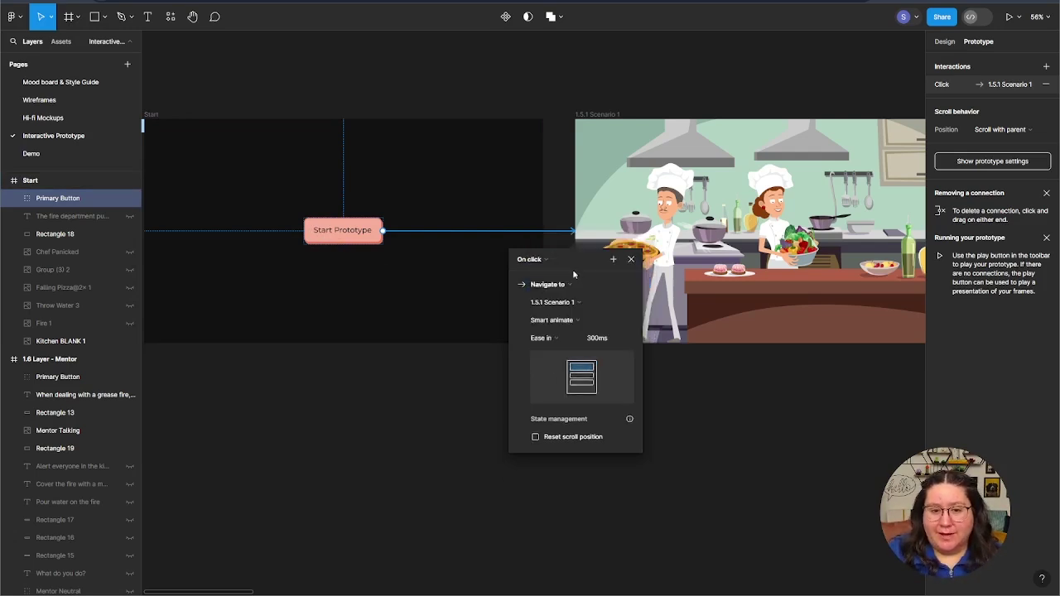
pyautogui.click(556, 337)
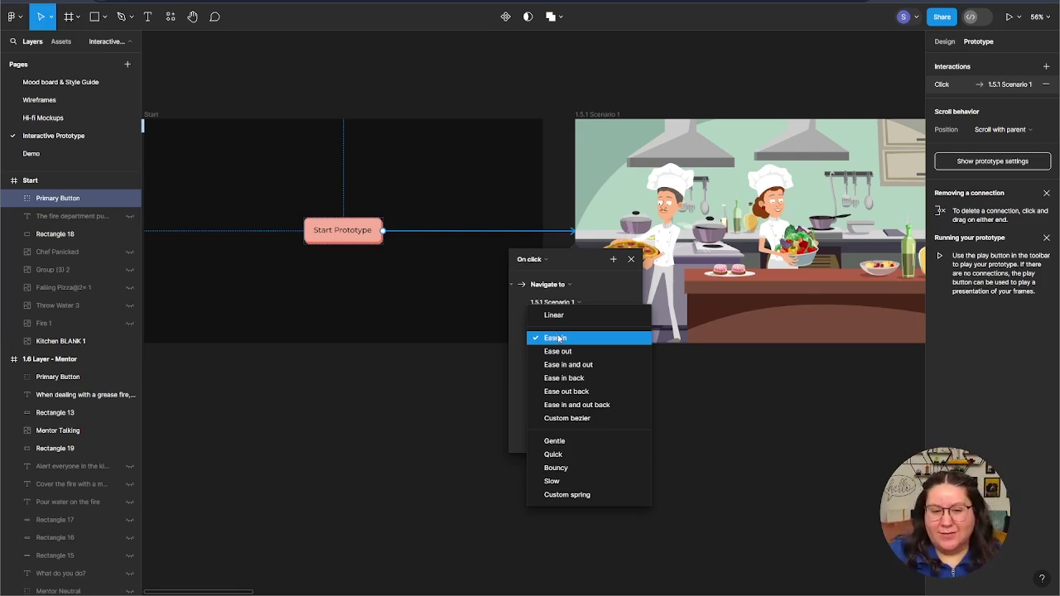
pyautogui.click(557, 338)
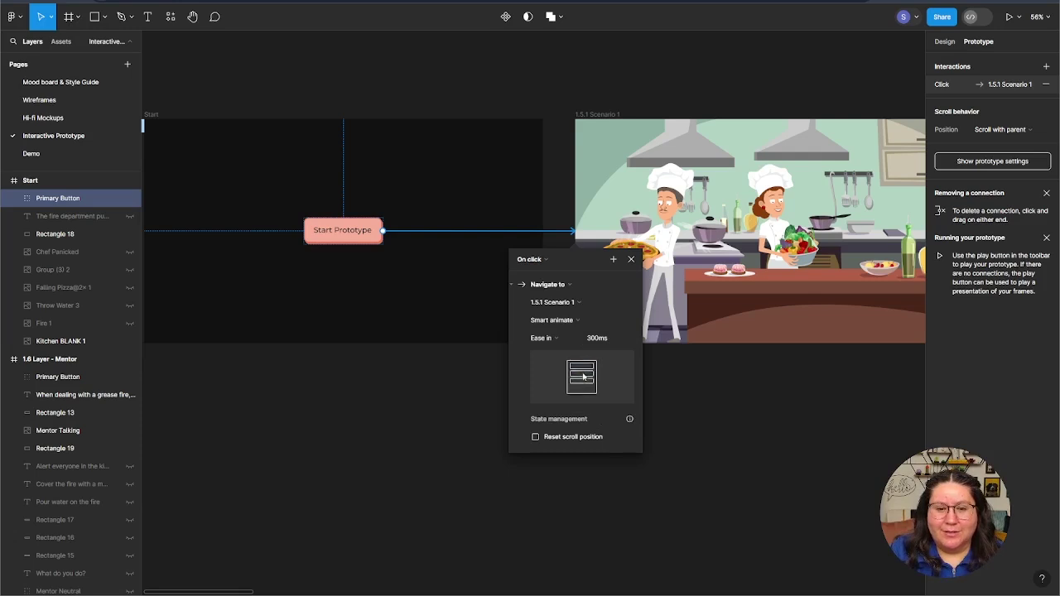
pyautogui.click(597, 339)
pyautogui.write('500')
pyautogui.press('Return')
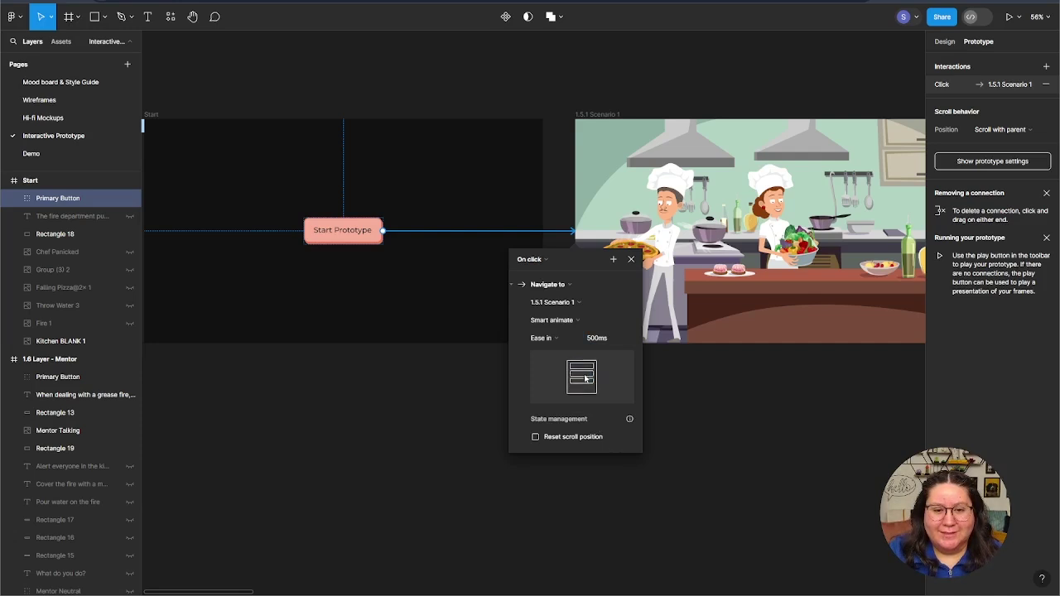
pyautogui.click(729, 412)
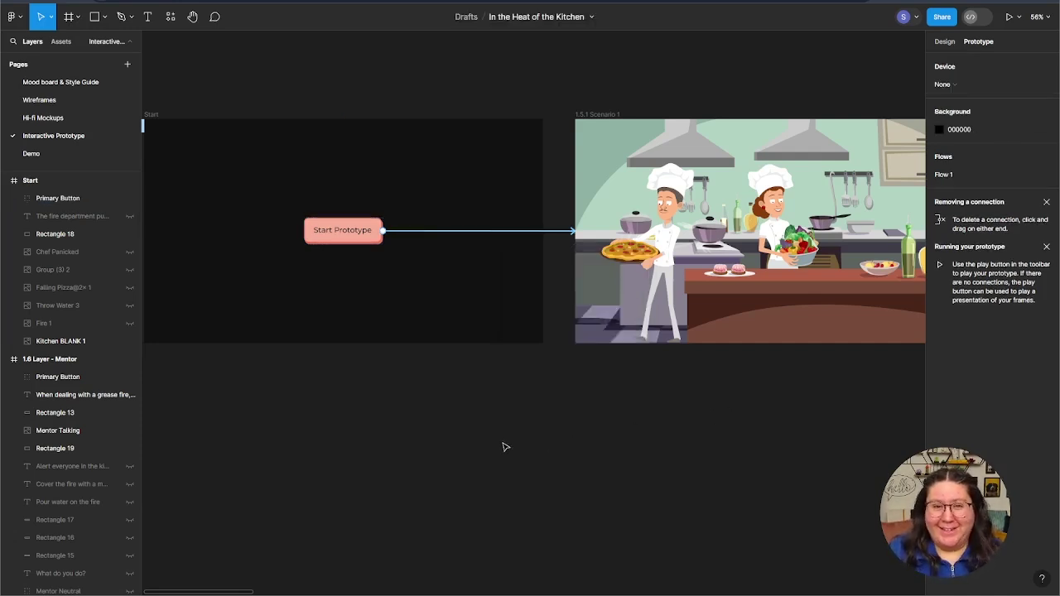
pyautogui.moveTo(459, 428); pyautogui.dragTo(583, 433)
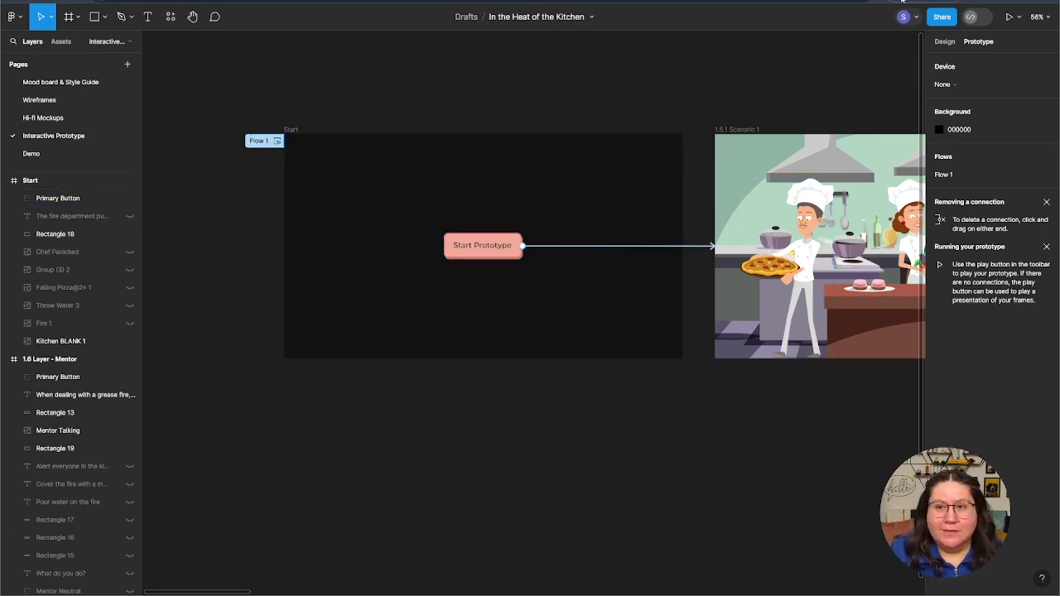
pyautogui.click(1008, 17)
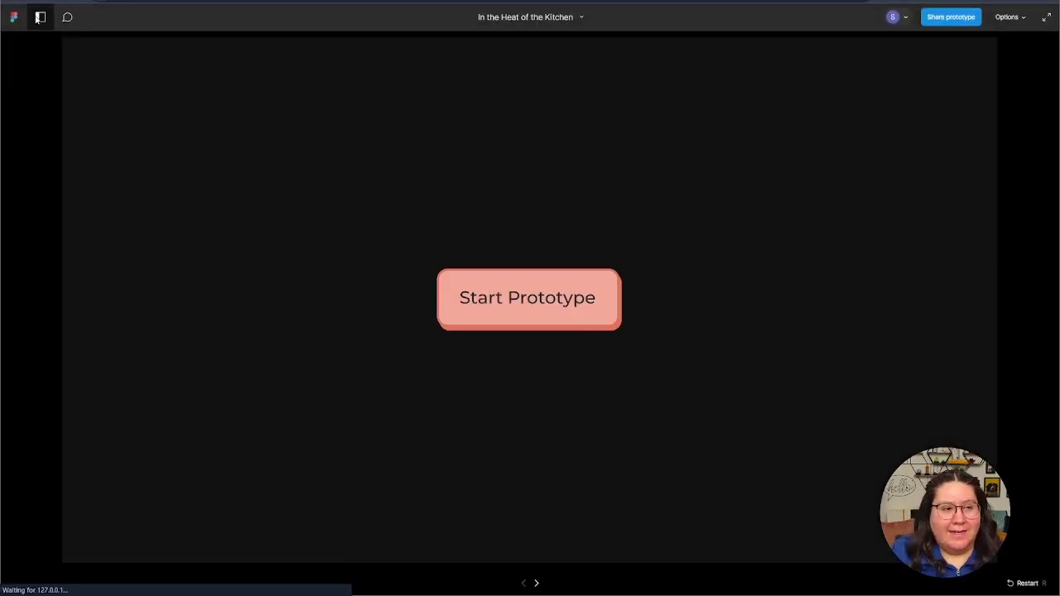
pyautogui.click(39, 16)
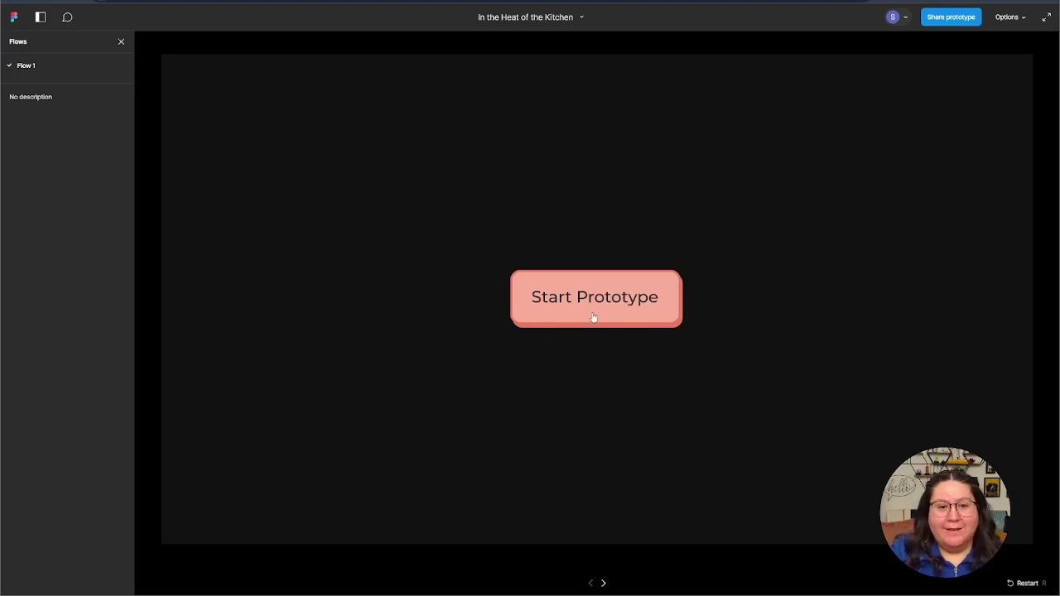
pyautogui.click(256, 3)
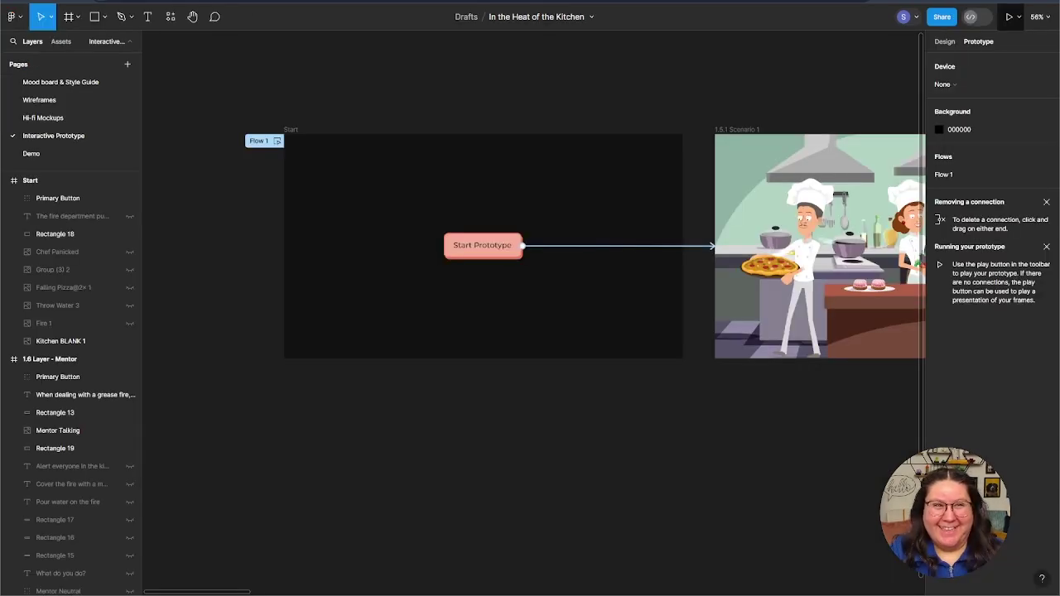
# Rename the Flow 1 starting point to 'Scenario 1'.
pyautogui.doubleClick(260, 143)
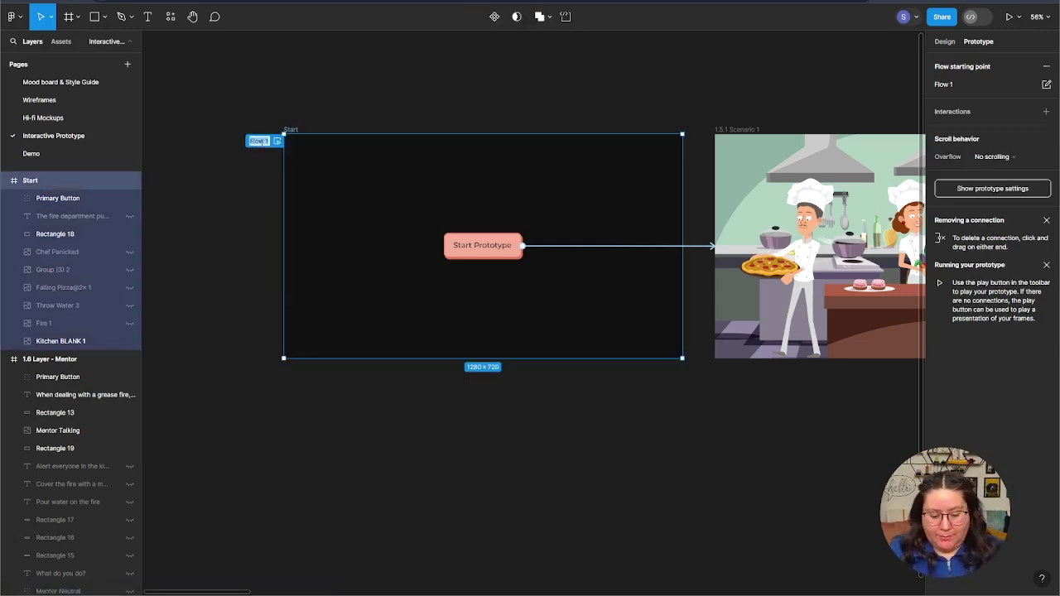
pyautogui.write('Scenario')
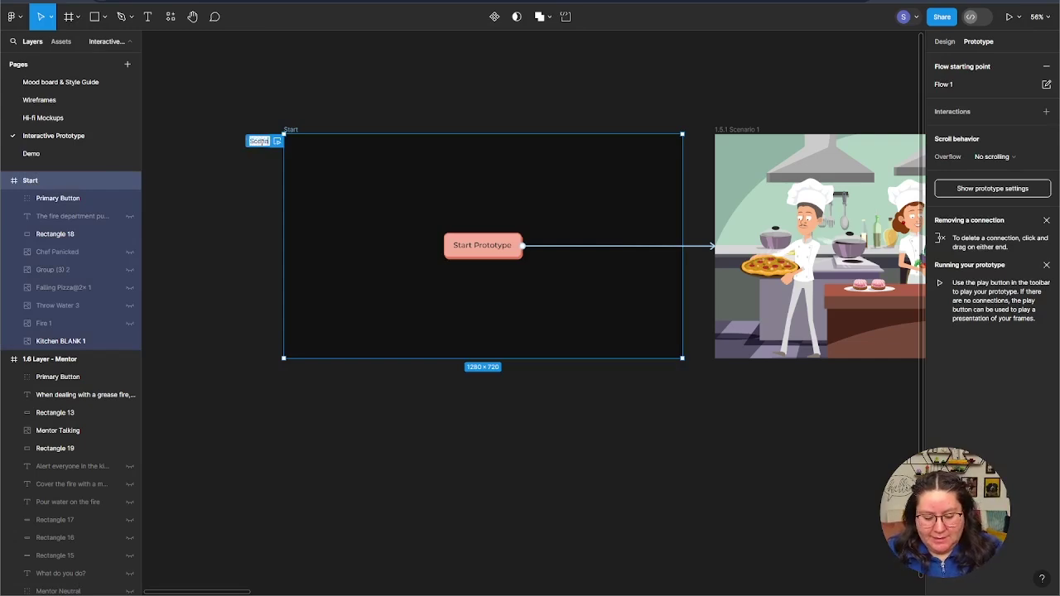
pyautogui.write(' 1')
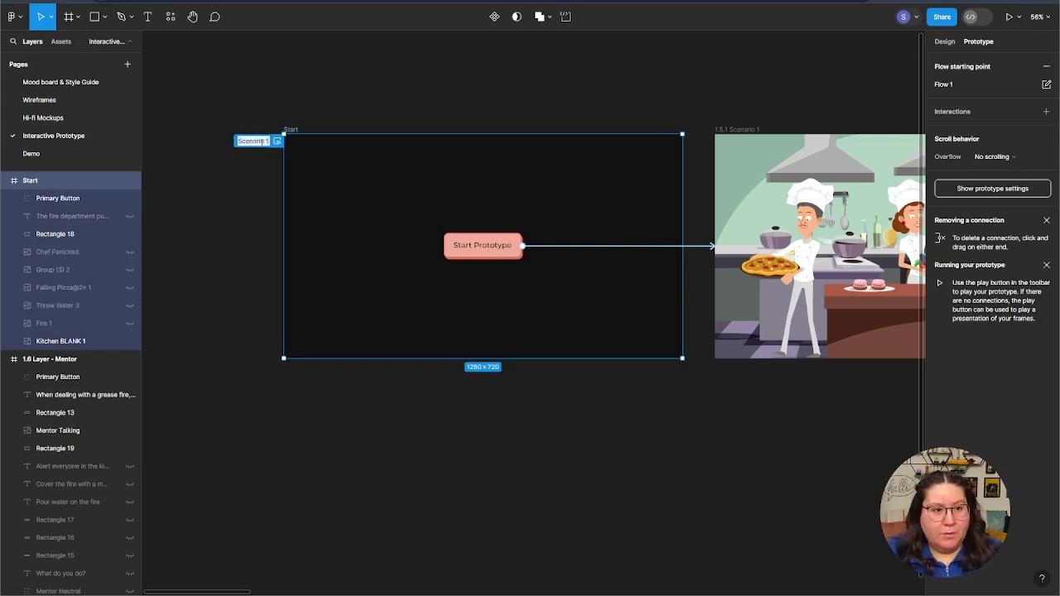
pyautogui.click(240, 193)
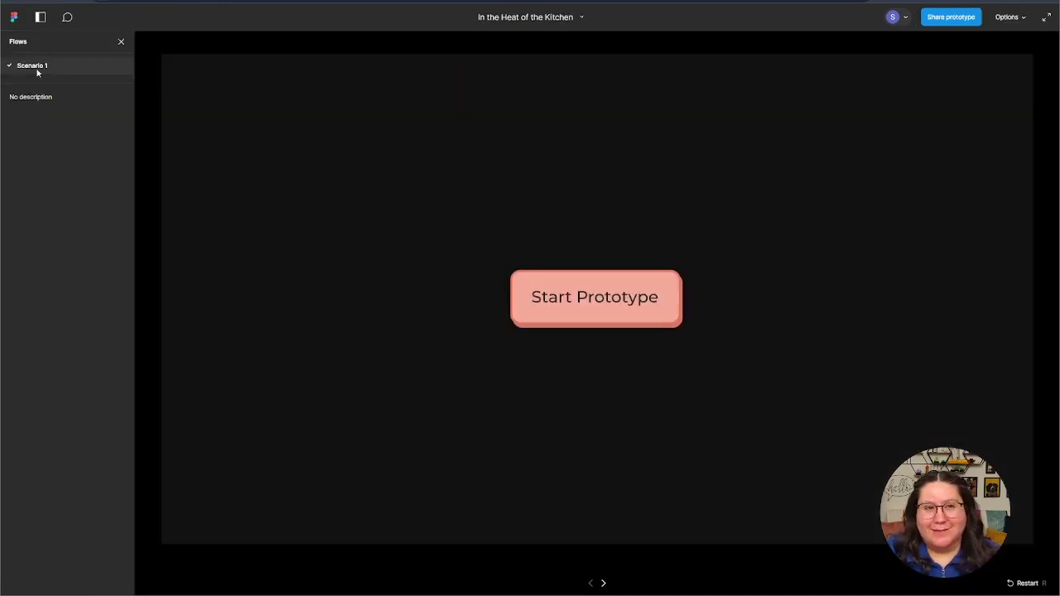
# Play Scenario 1 from Start Prototype into the kitchen scene twice, then exit presentation.
pyautogui.click(144, 4)
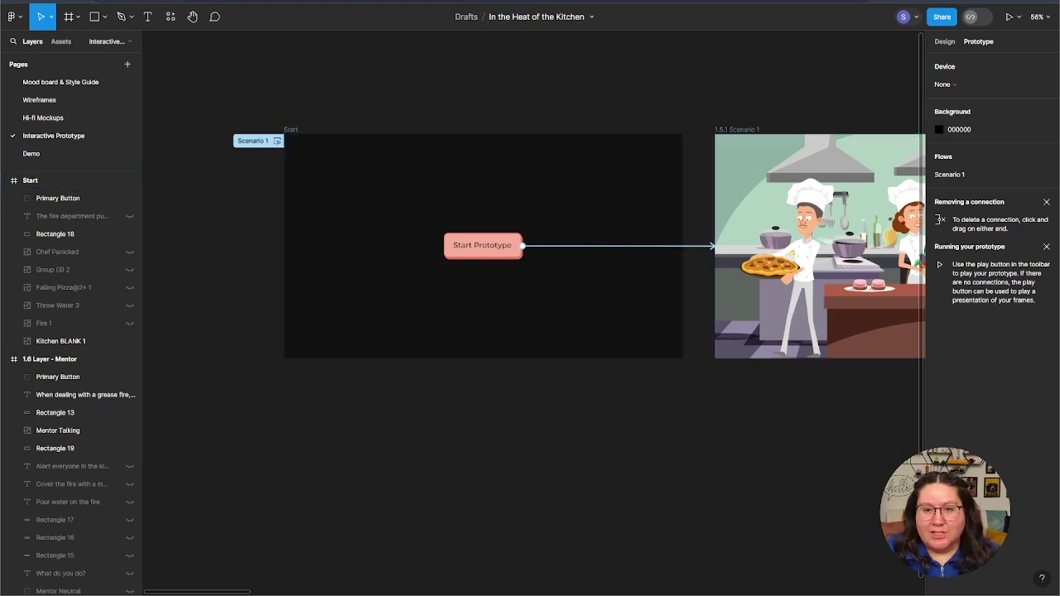
pyautogui.hotkey('ctrl', 'Tab')
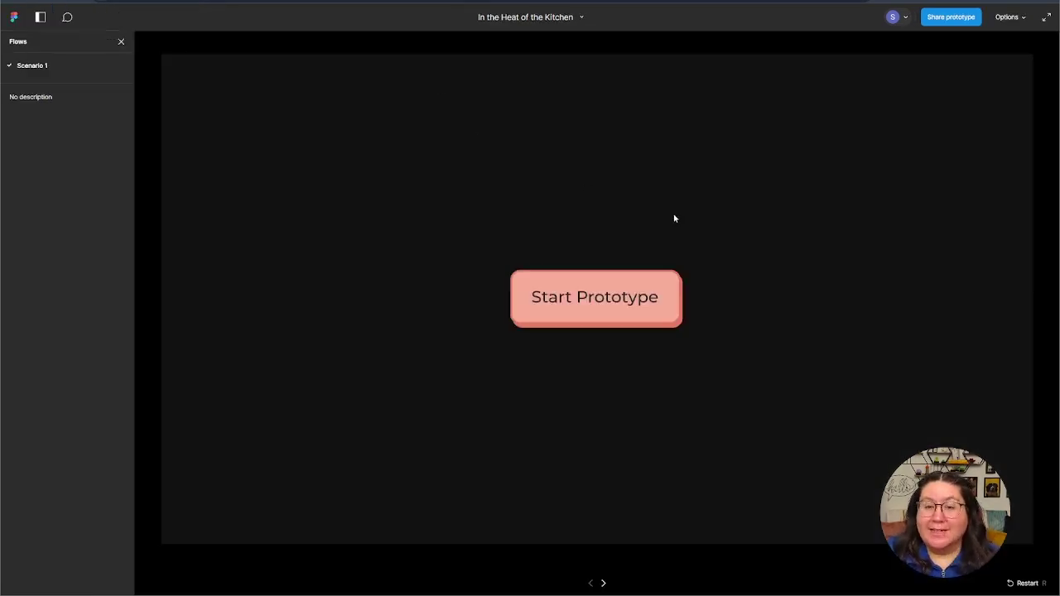
pyautogui.click(602, 317)
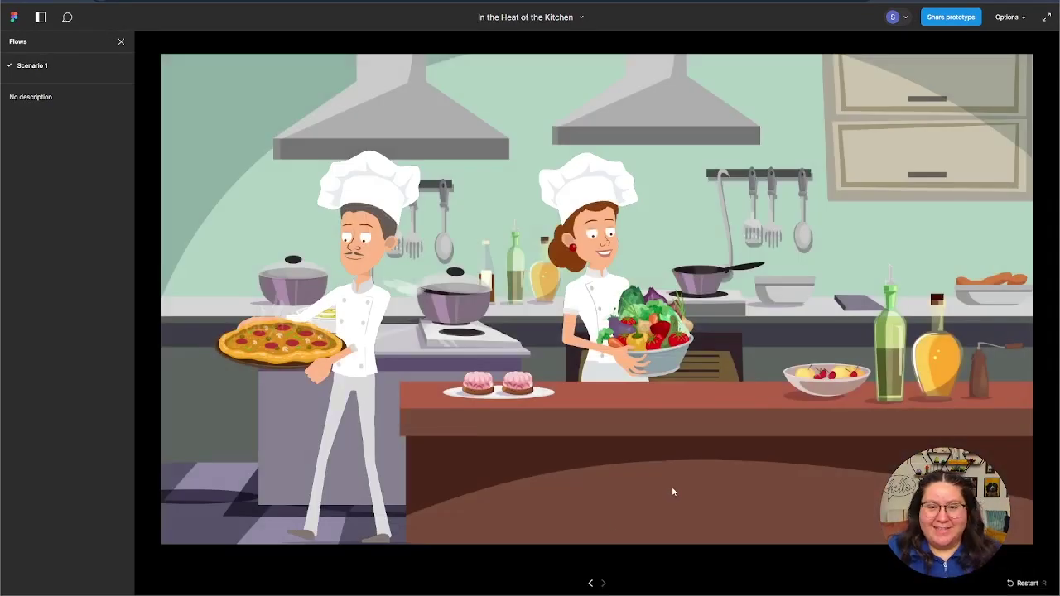
pyautogui.click(41, 67)
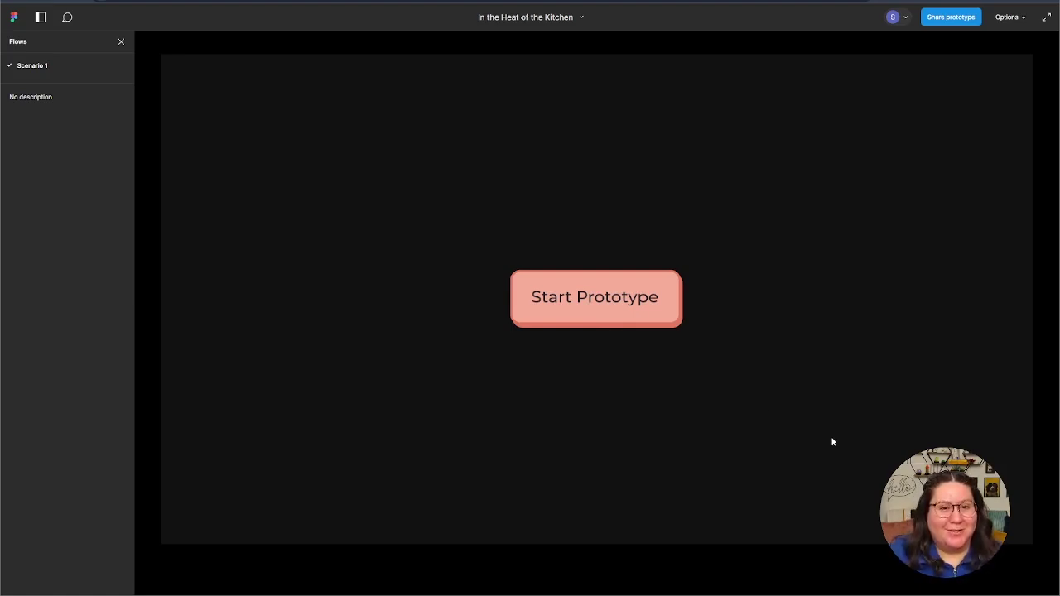
pyautogui.click(572, 315)
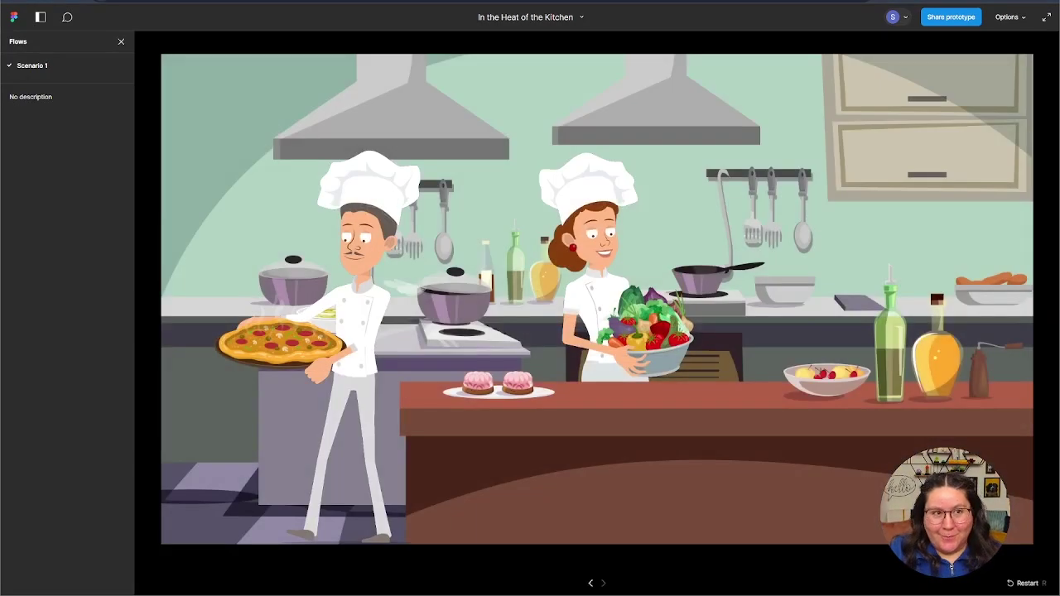
pyautogui.hotkey('ctrl', 'w')
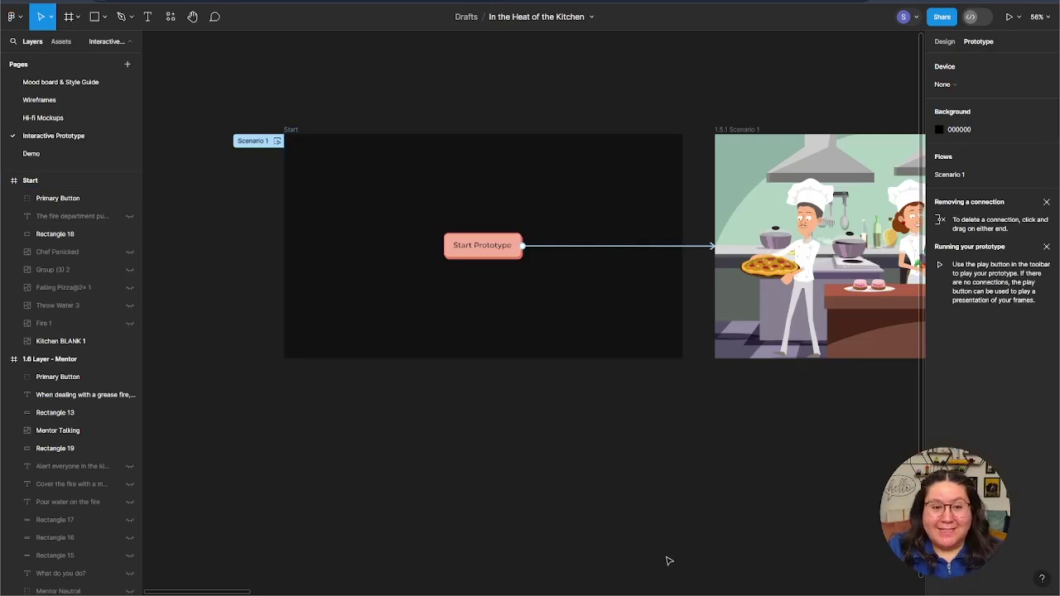
# Link the 1.5.2 Scenario 1 Continue button to frame 1.5.3 Scenario 1.
pyautogui.scroll(-5, 674, 532)
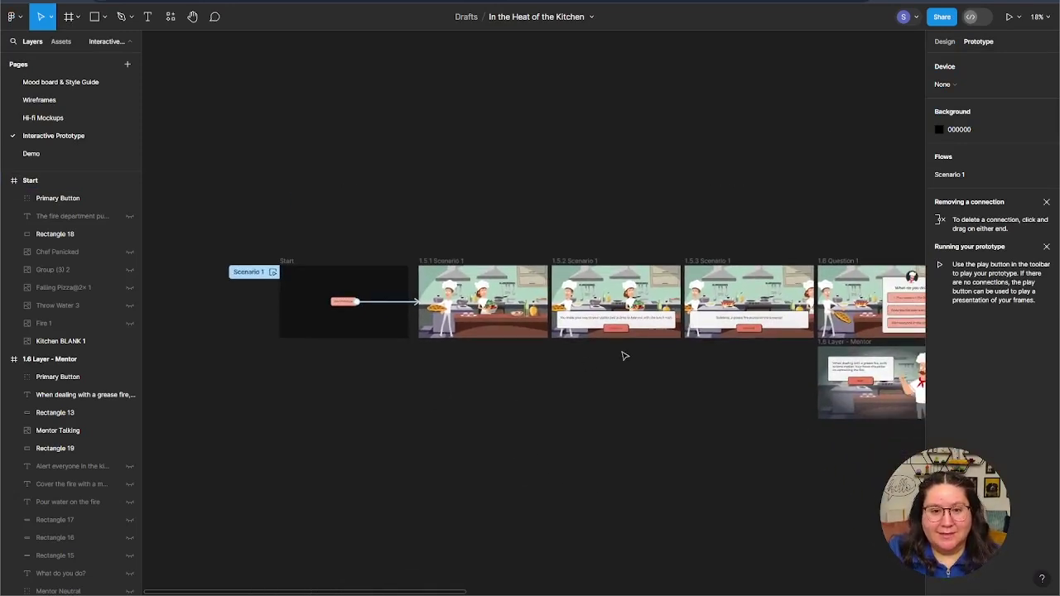
pyautogui.scroll(5, 620, 356)
pyautogui.scroll(2, 629, 414)
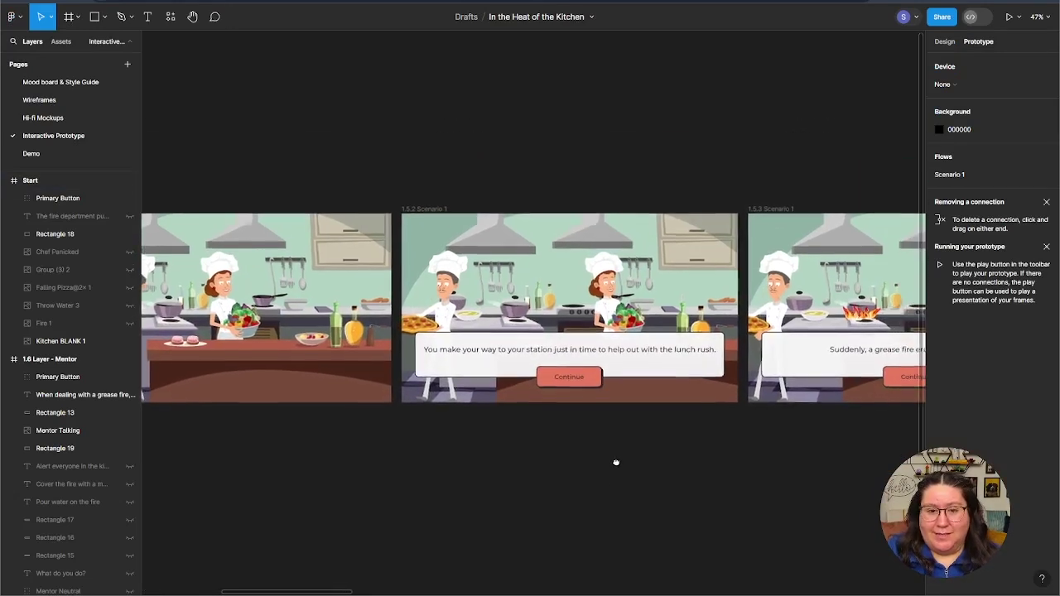
pyautogui.scroll(3, 616, 456)
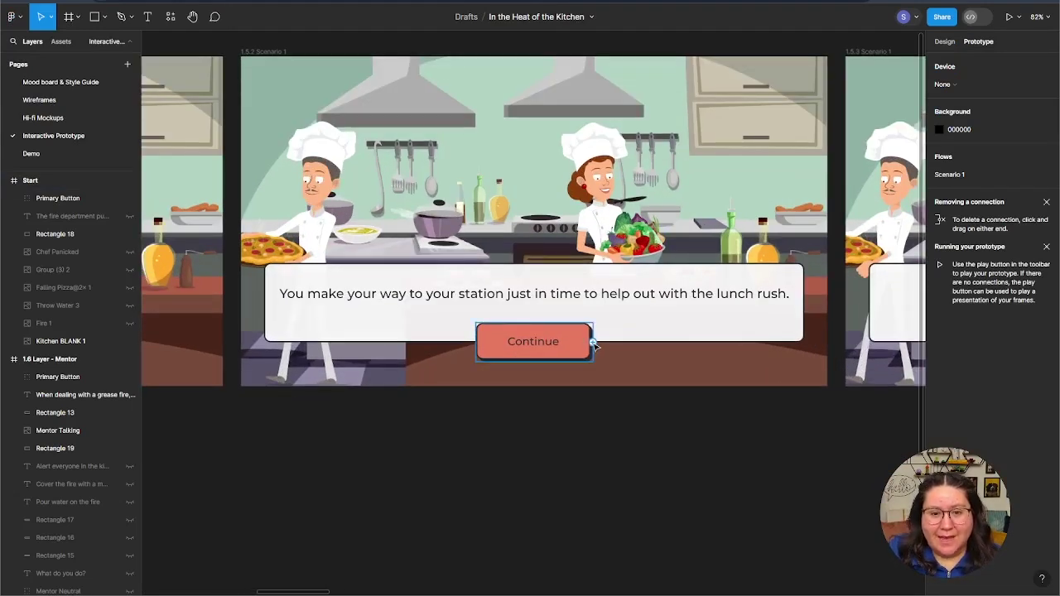
pyautogui.moveTo(592, 342); pyautogui.dragTo(855, 240)
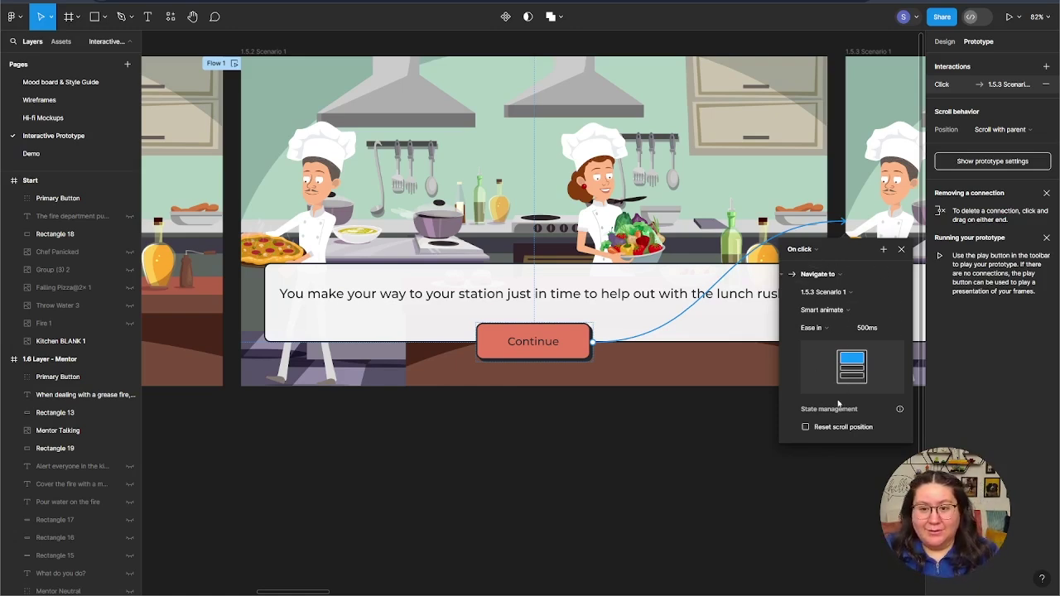
pyautogui.click(695, 463)
# Review the Continue button's On click interaction, then drag the connection off to remove it.
pyautogui.hscroll(10, 513, 475)
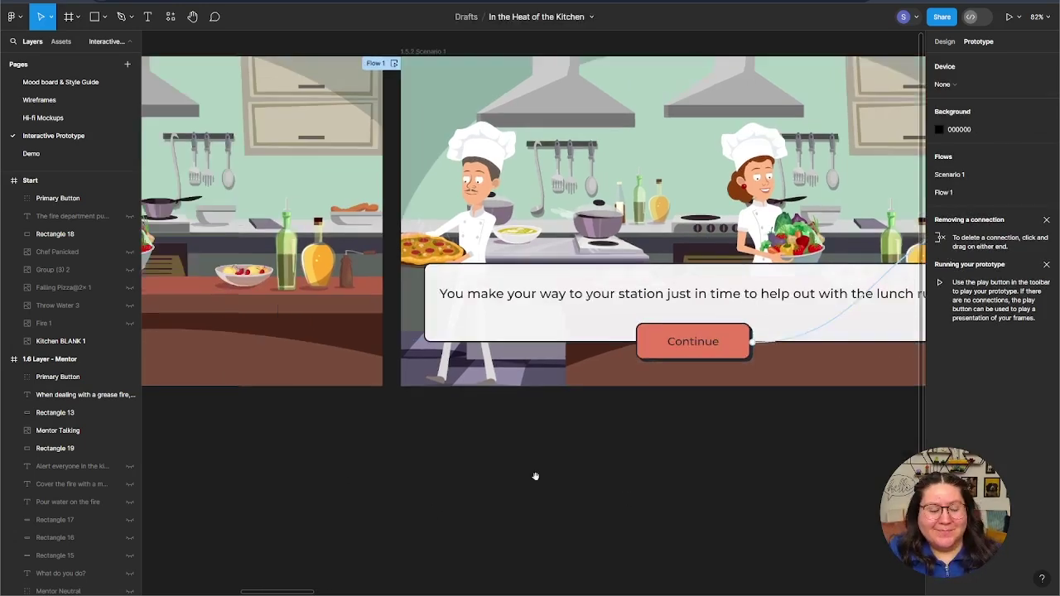
pyautogui.scroll(-5, 556, 472)
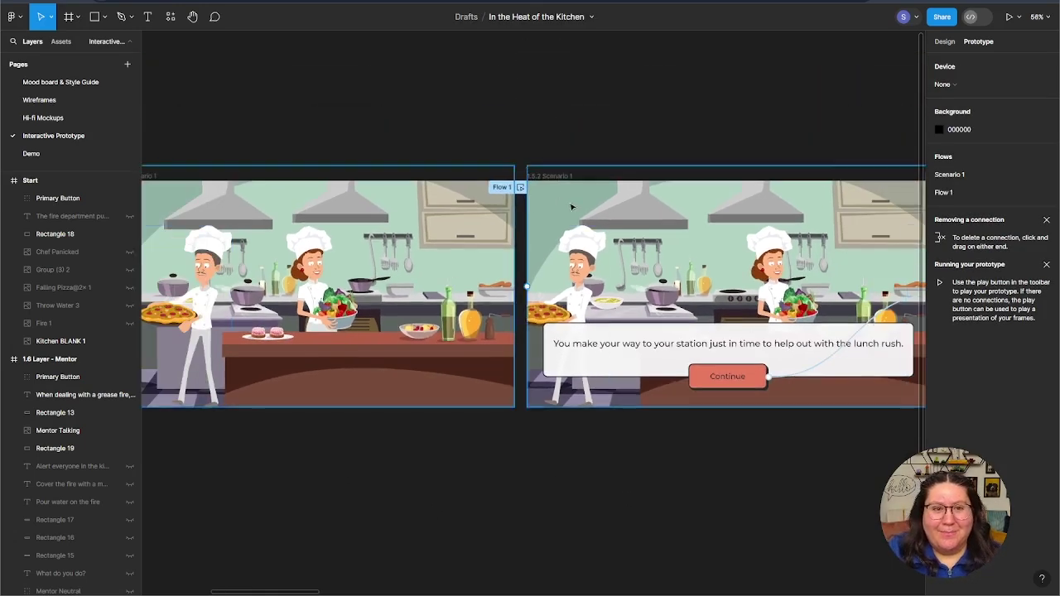
pyautogui.hscroll(5, 629, 532)
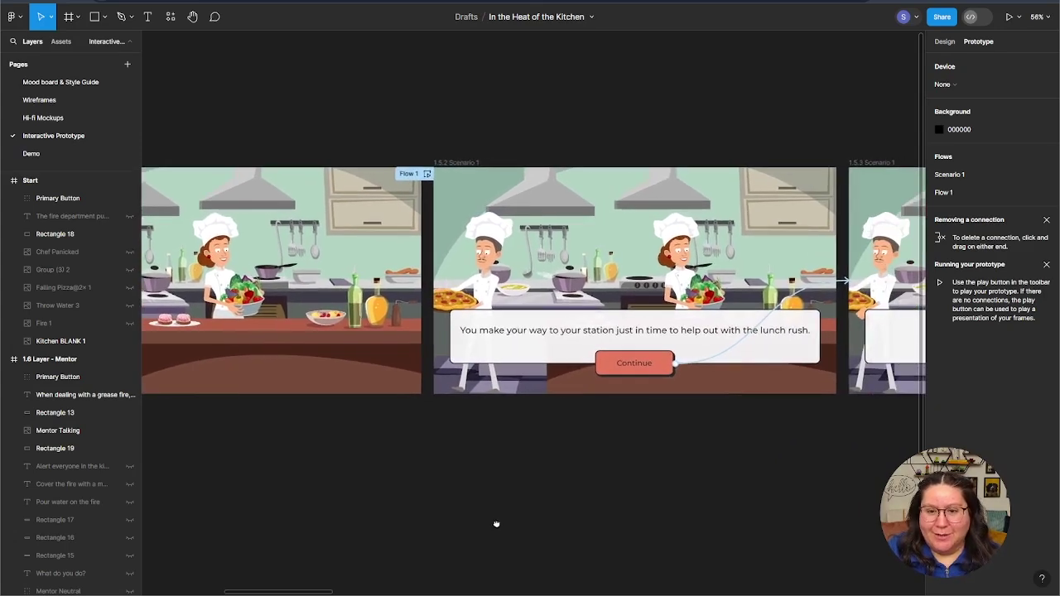
pyautogui.click(844, 288)
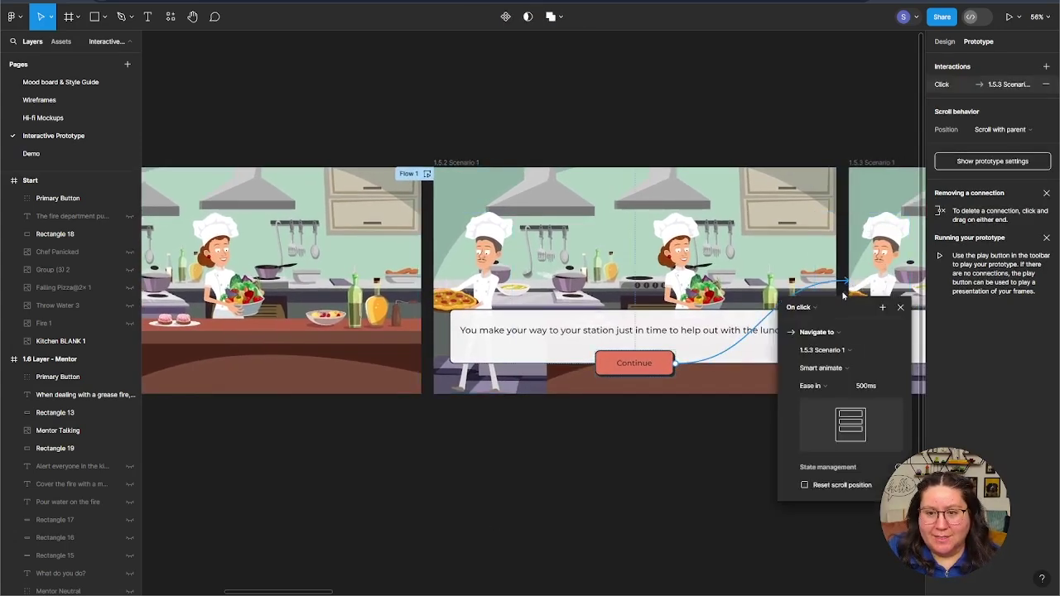
pyautogui.click(727, 442)
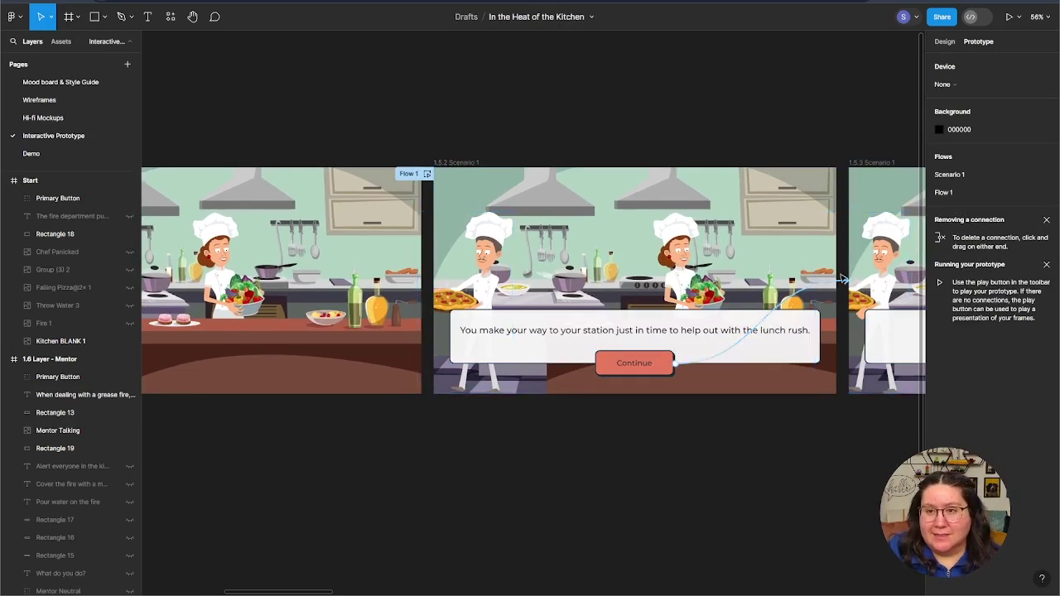
pyautogui.click(838, 284)
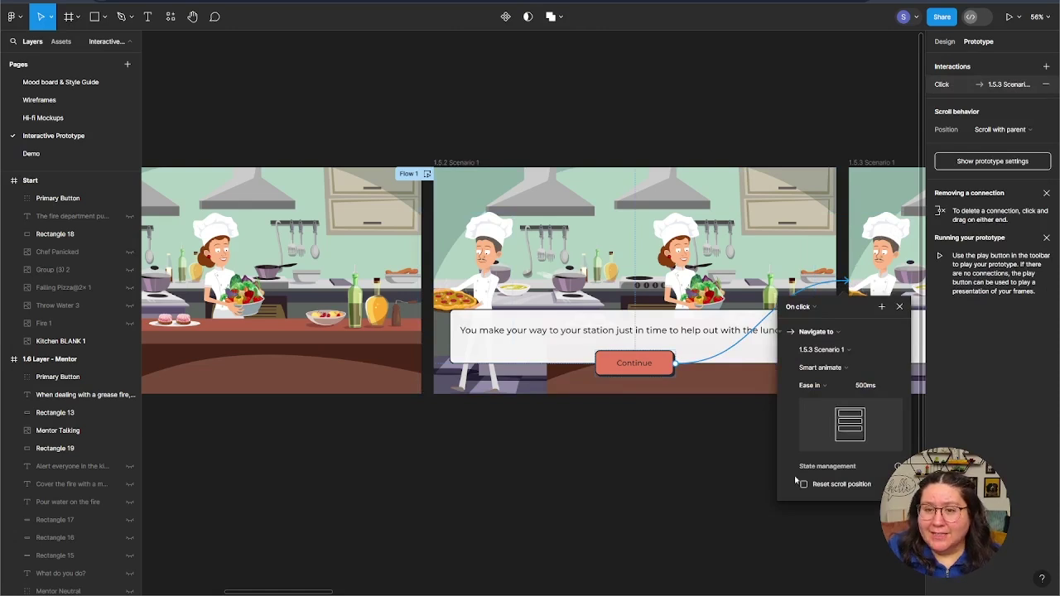
pyautogui.click(734, 427)
pyautogui.moveTo(848, 285); pyautogui.dragTo(633, 520)
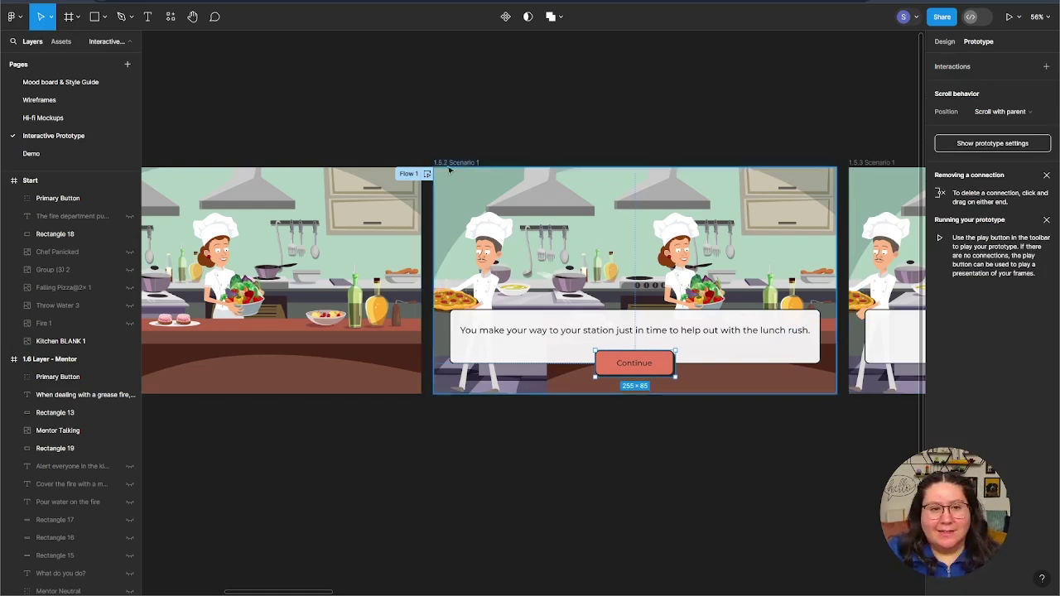
# Delete frame 1.5.2 Scenario 1, undo the deletion, and deselect it.
pyautogui.click(411, 174)
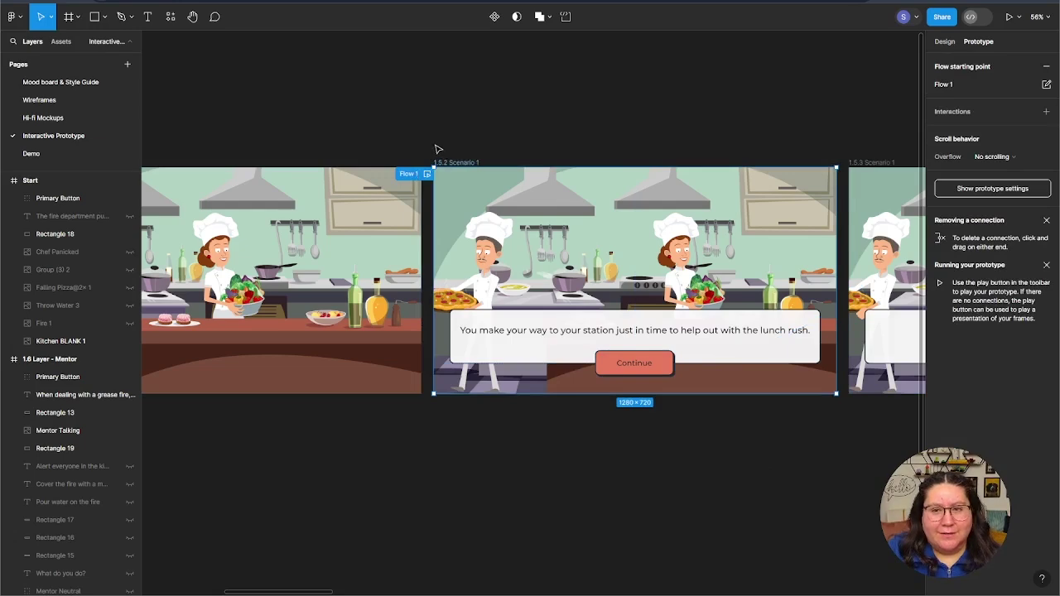
pyautogui.press('Delete')
pyautogui.hotkey('ctrl', 'z')
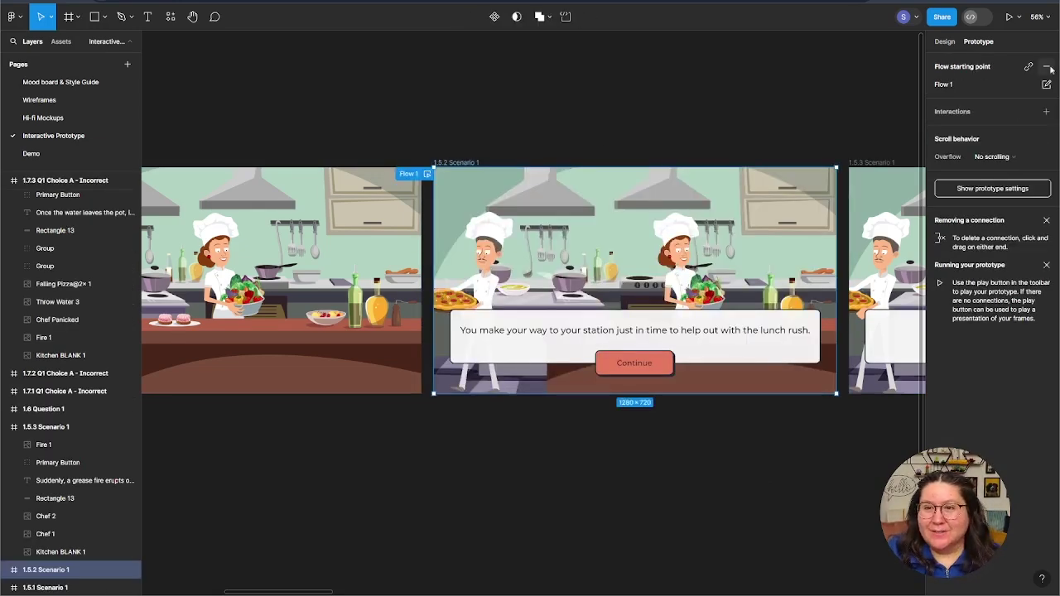
pyautogui.click(629, 105)
# Bring frames 1.5.2 and 1.5.1 back into view and select 1.5.1 Scenario 1.
pyautogui.moveTo(402, 530); pyautogui.dragTo(754, 469)
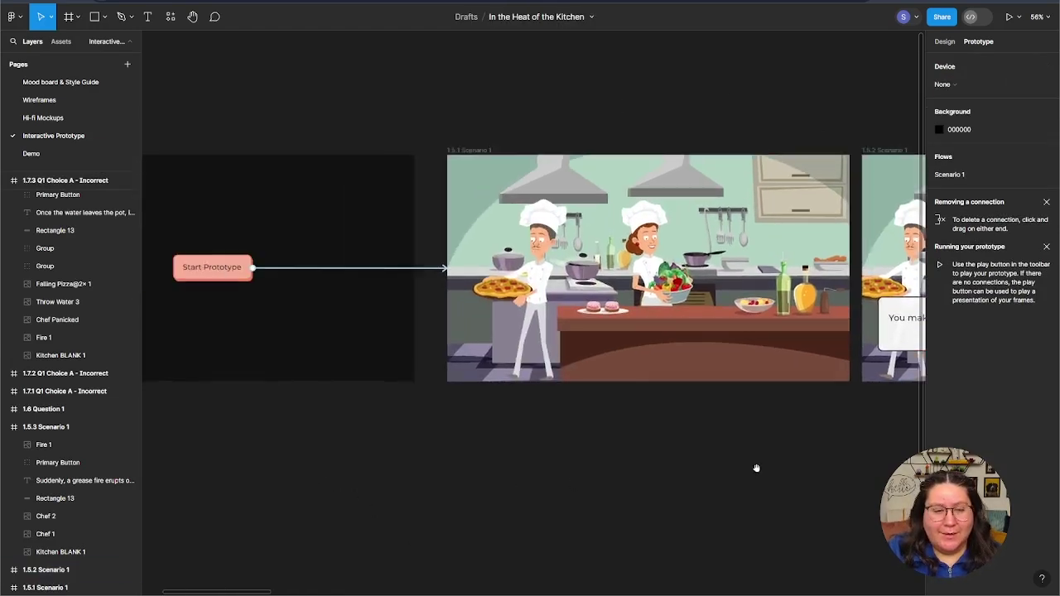
pyautogui.hscroll(-3, 753, 469)
pyautogui.moveTo(708, 430); pyautogui.dragTo(395, 436)
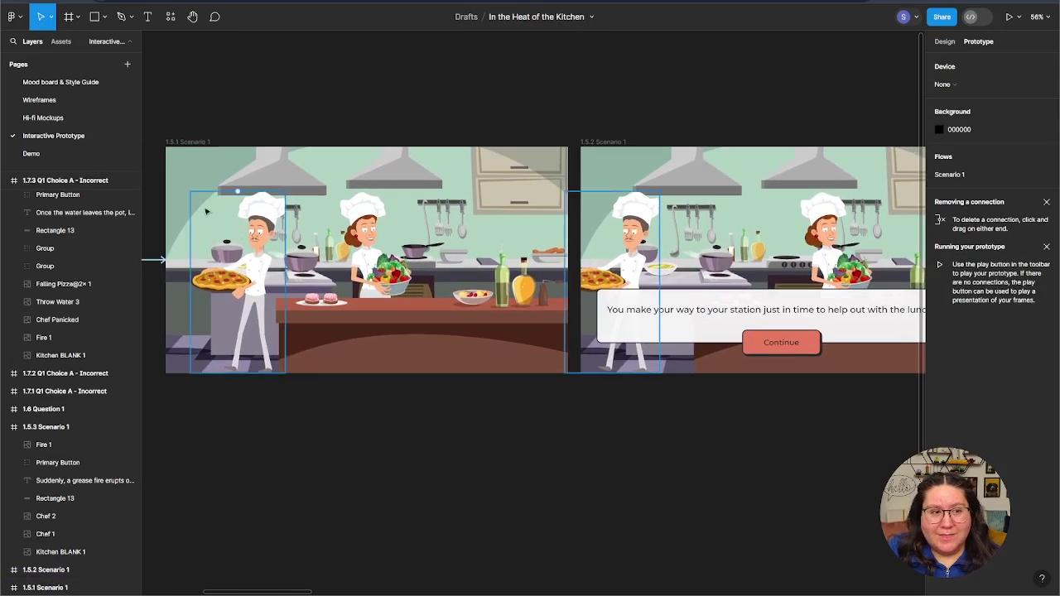
pyautogui.click(602, 142)
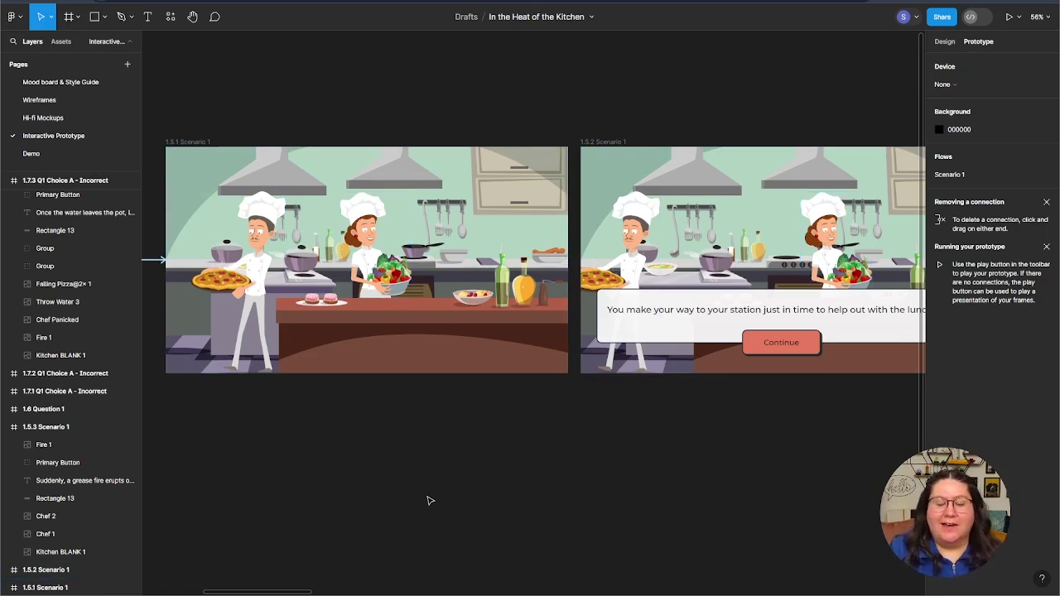
pyautogui.scroll(1, 428, 500)
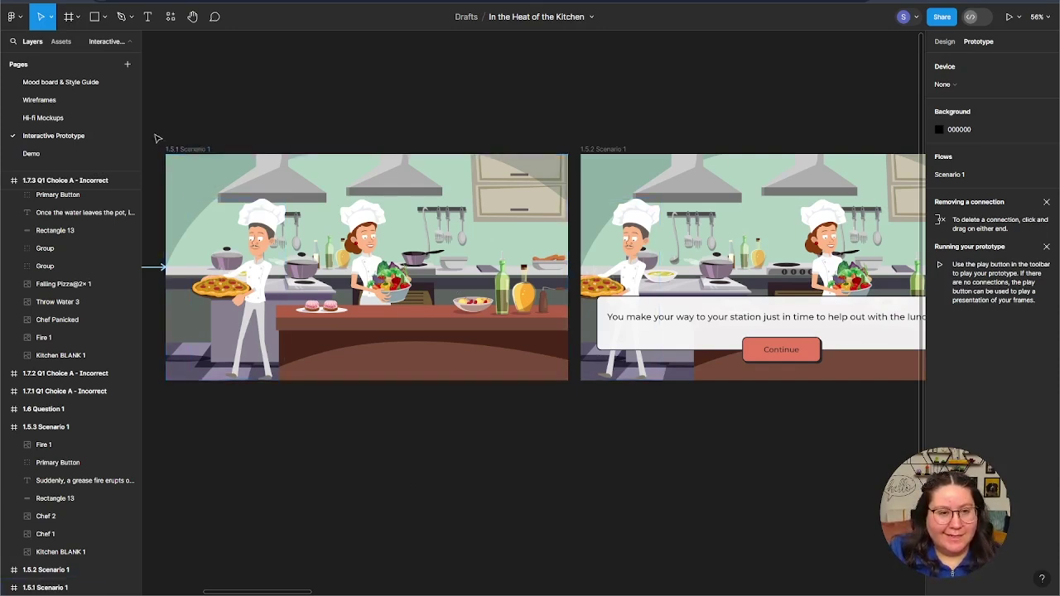
pyautogui.click(191, 150)
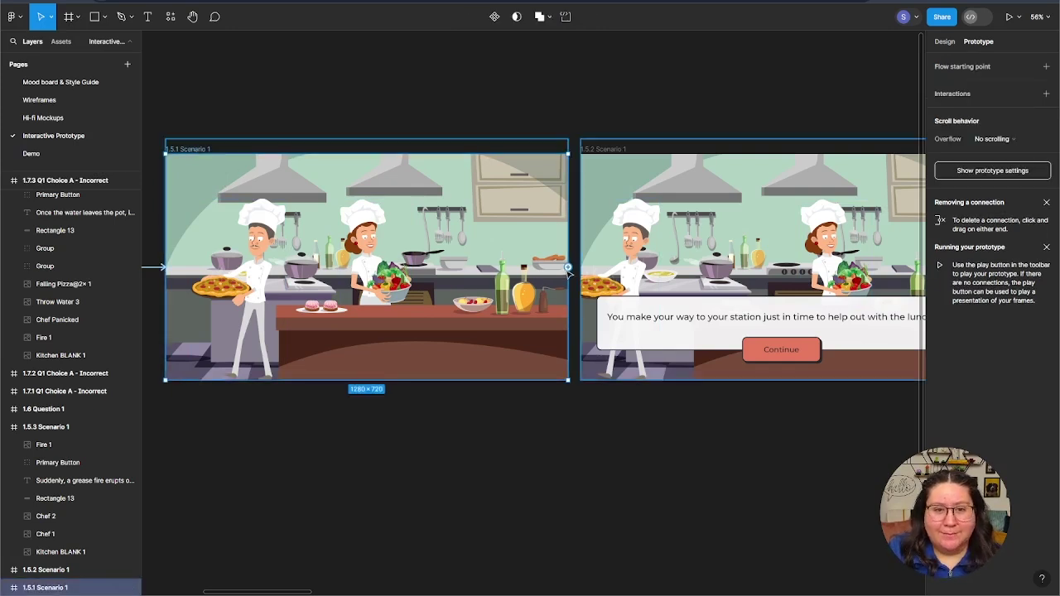
# Link 1.5.1 to 1.5.2 Scenario 1 after an 800ms delay, Smart animate, Linear easing.
pyautogui.moveTo(568, 270); pyautogui.dragTo(585, 268)
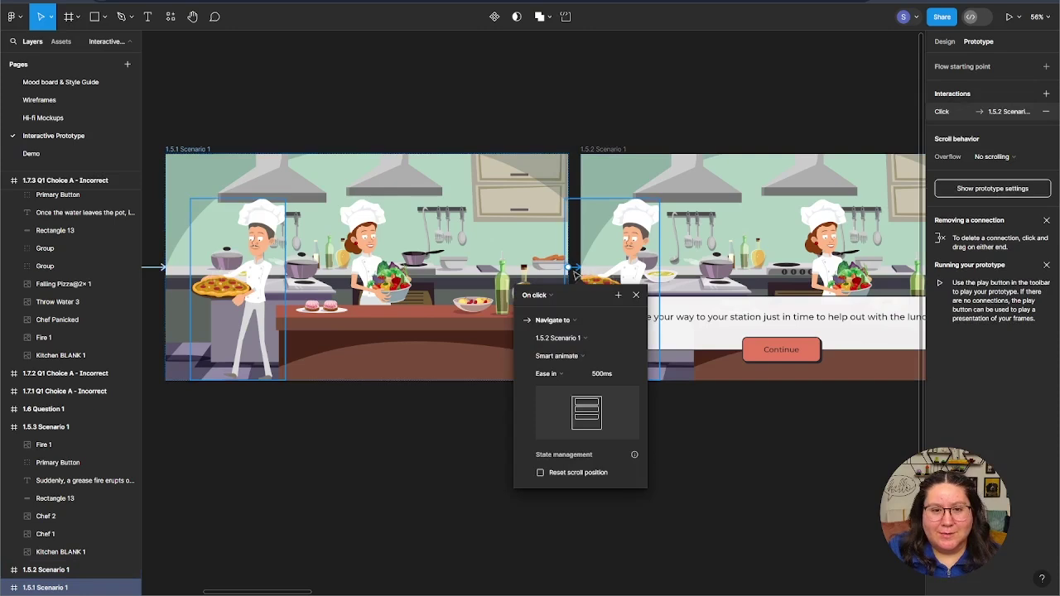
pyautogui.click(553, 296)
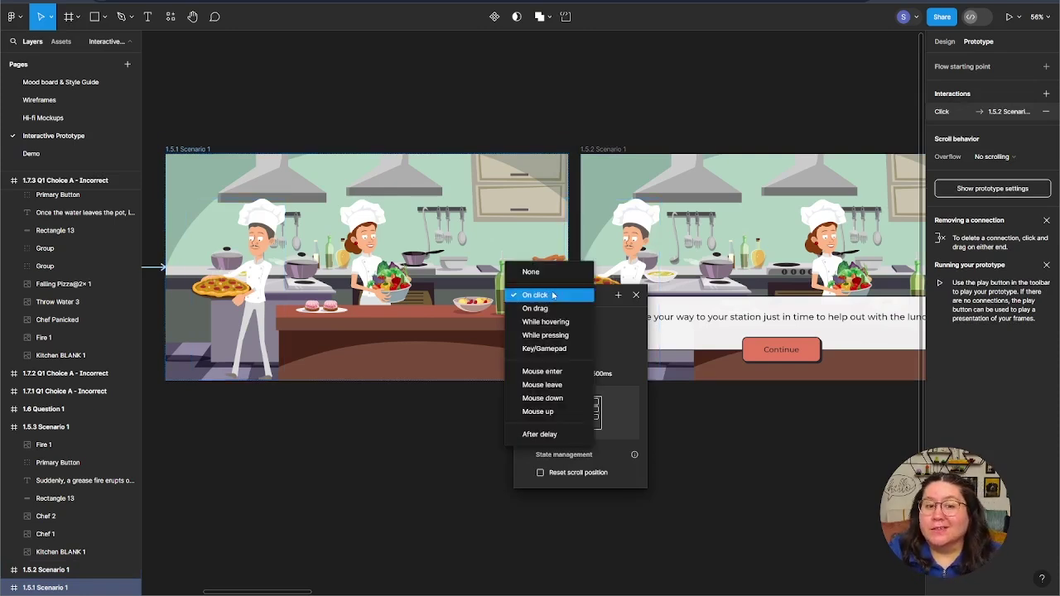
pyautogui.click(518, 437)
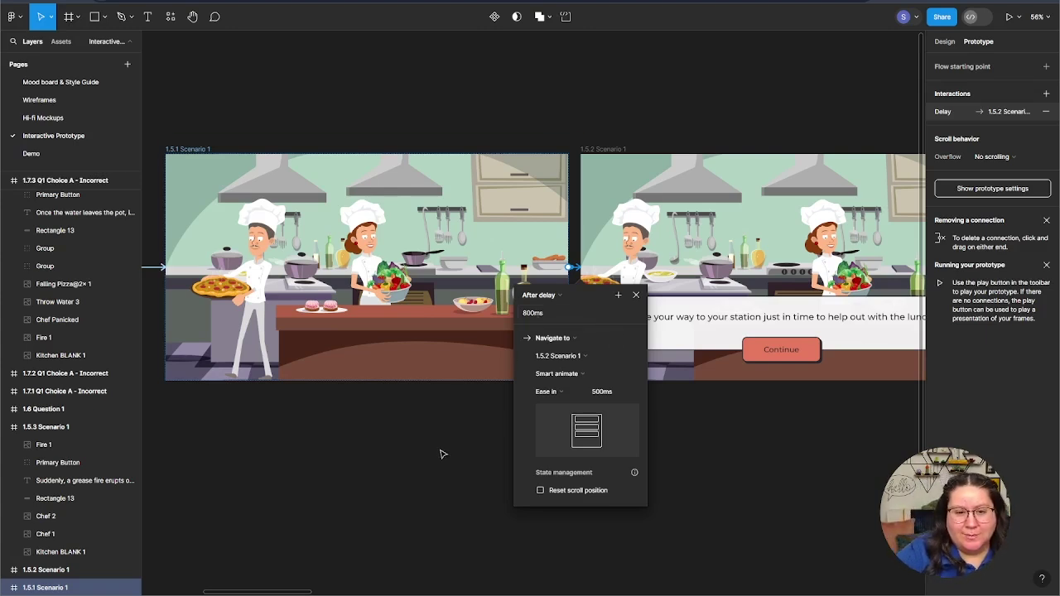
pyautogui.click(577, 377)
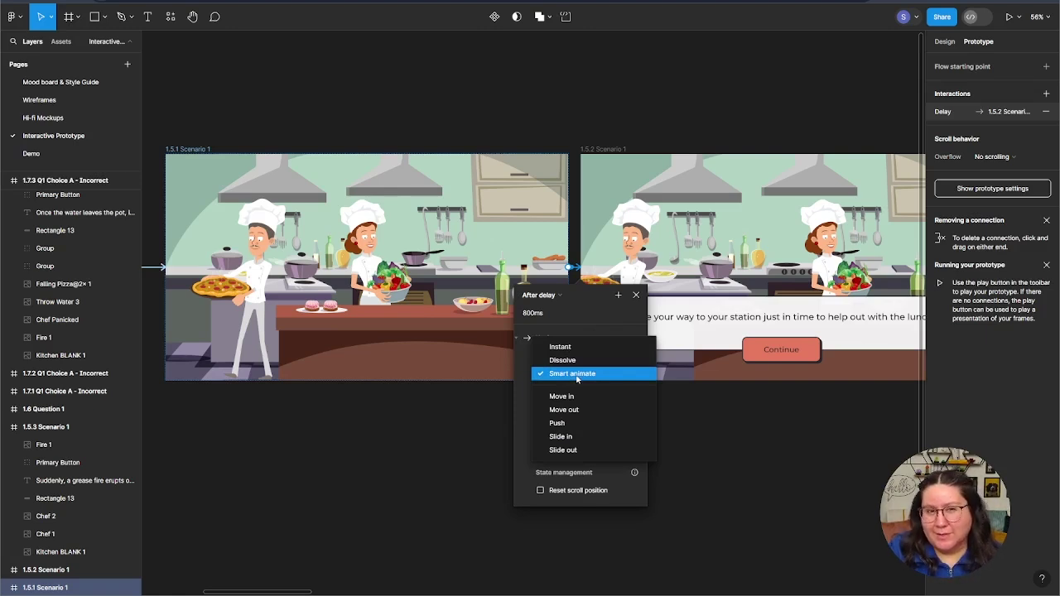
pyautogui.click(577, 375)
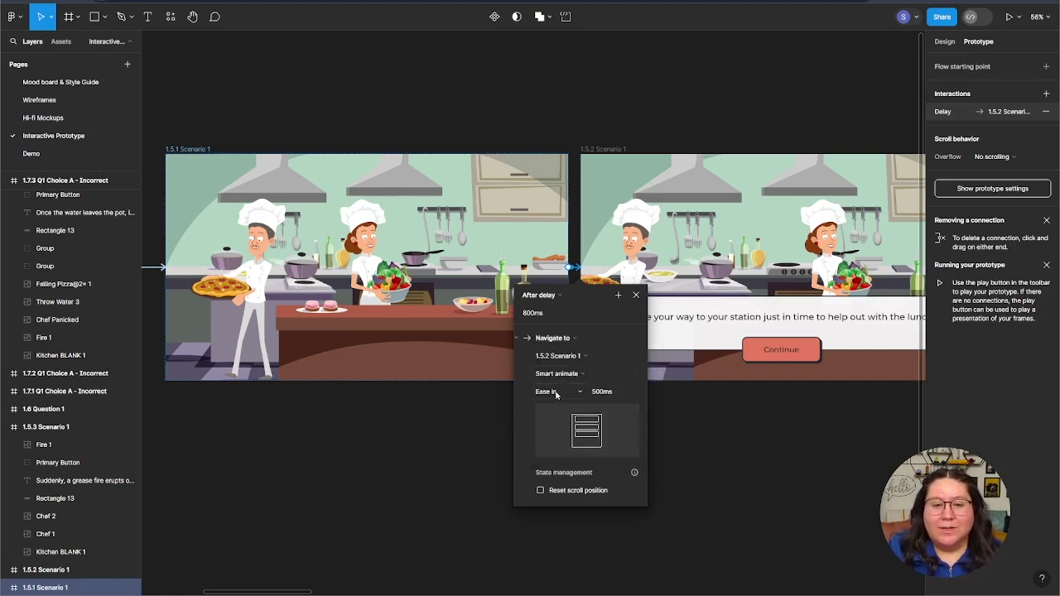
pyautogui.click(555, 394)
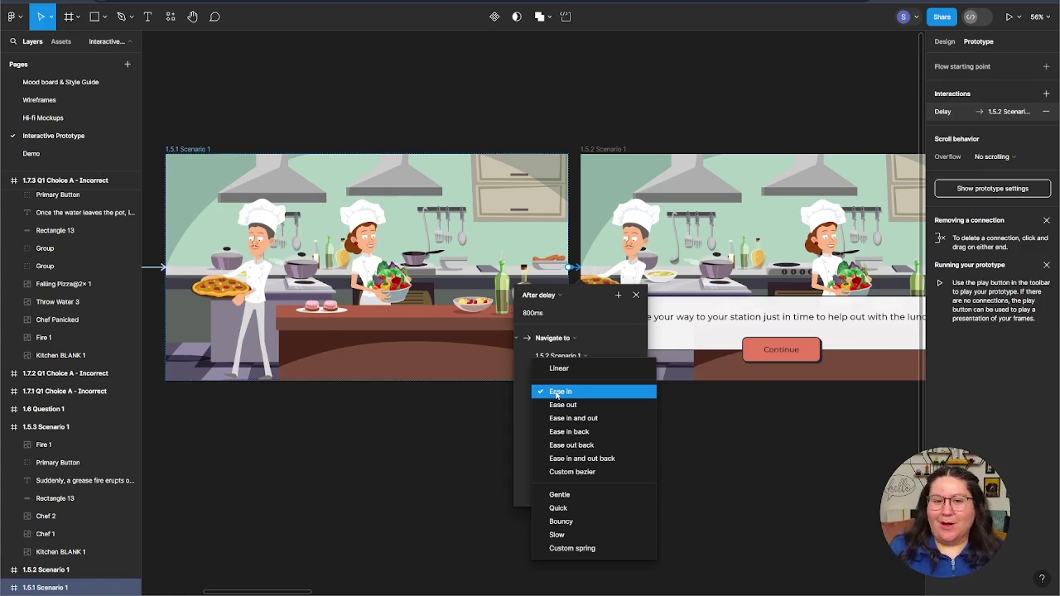
pyautogui.click(564, 370)
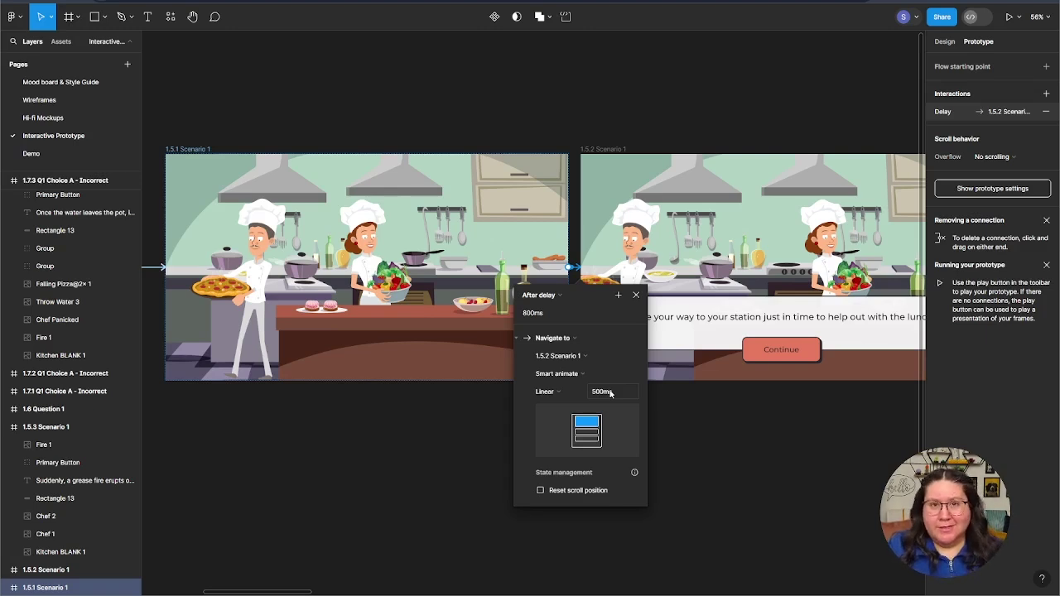
pyautogui.click(702, 452)
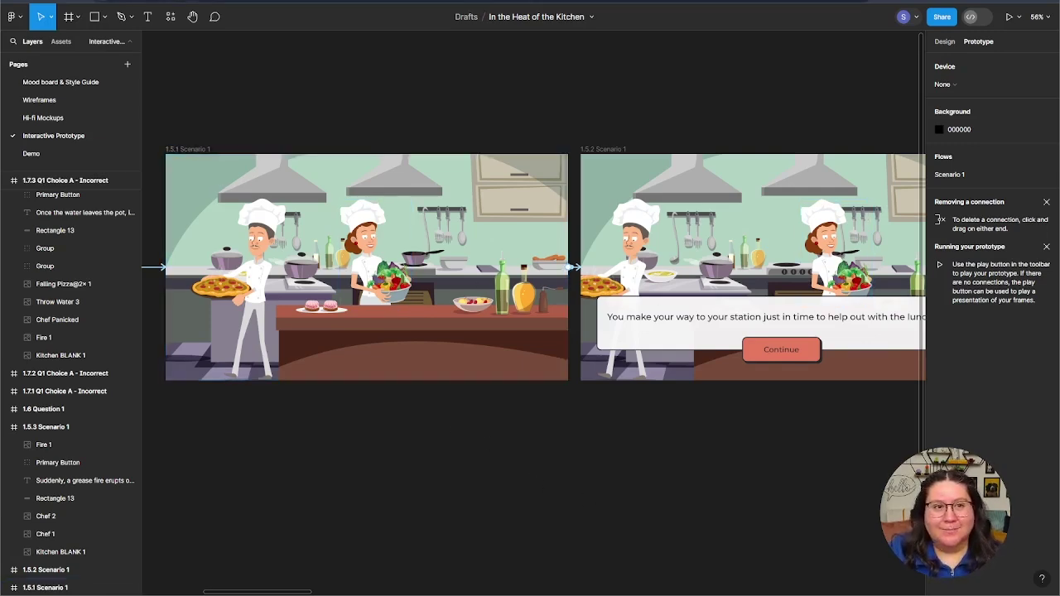
pyautogui.hotkey('ctrl', 'alt', 'Return')
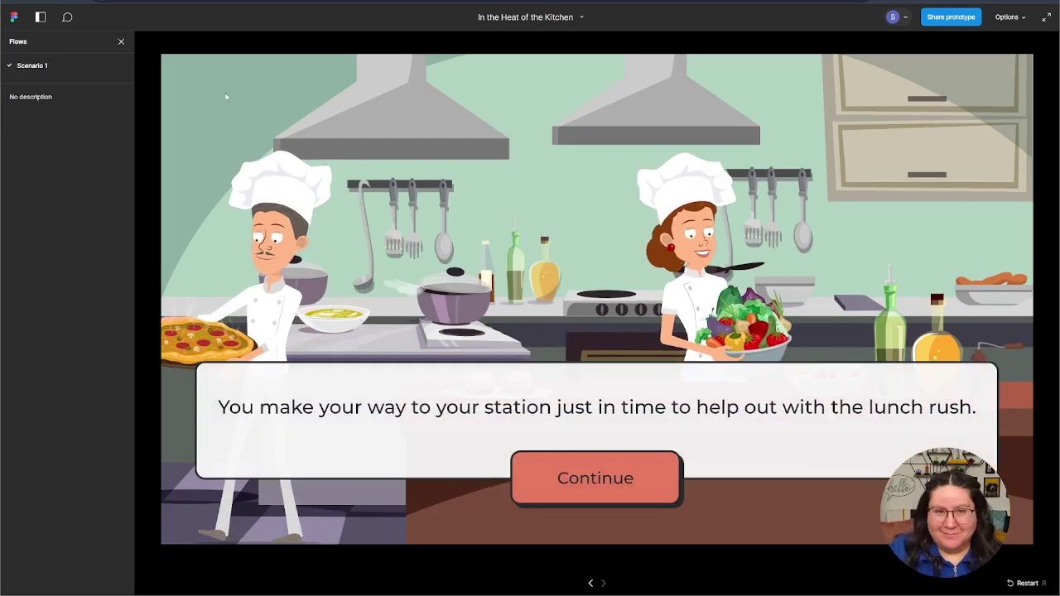
pyautogui.click(29, 66)
pyautogui.click(591, 319)
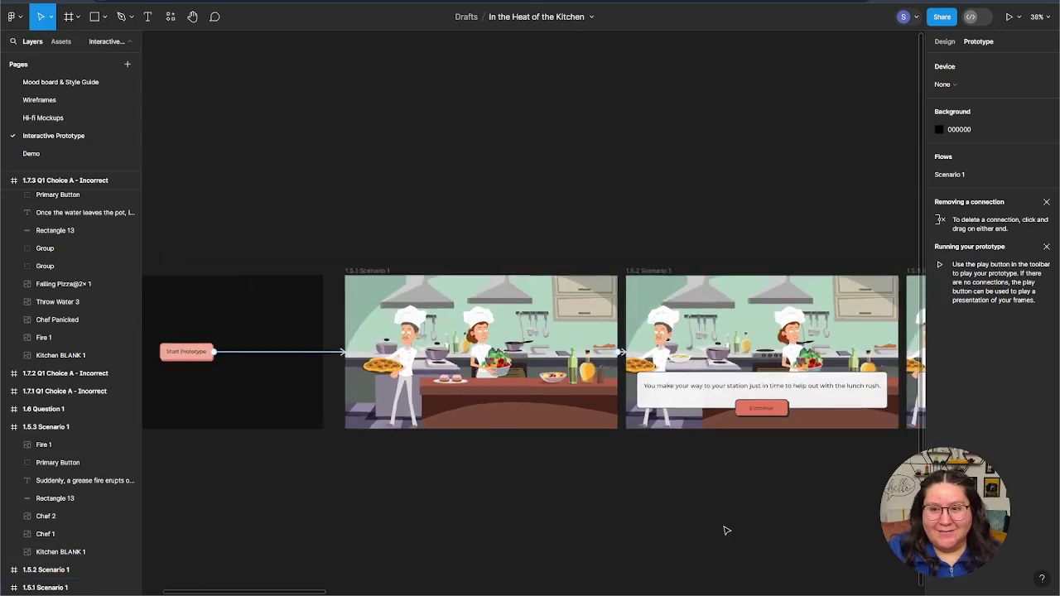
pyautogui.scroll(-5, 724, 530)
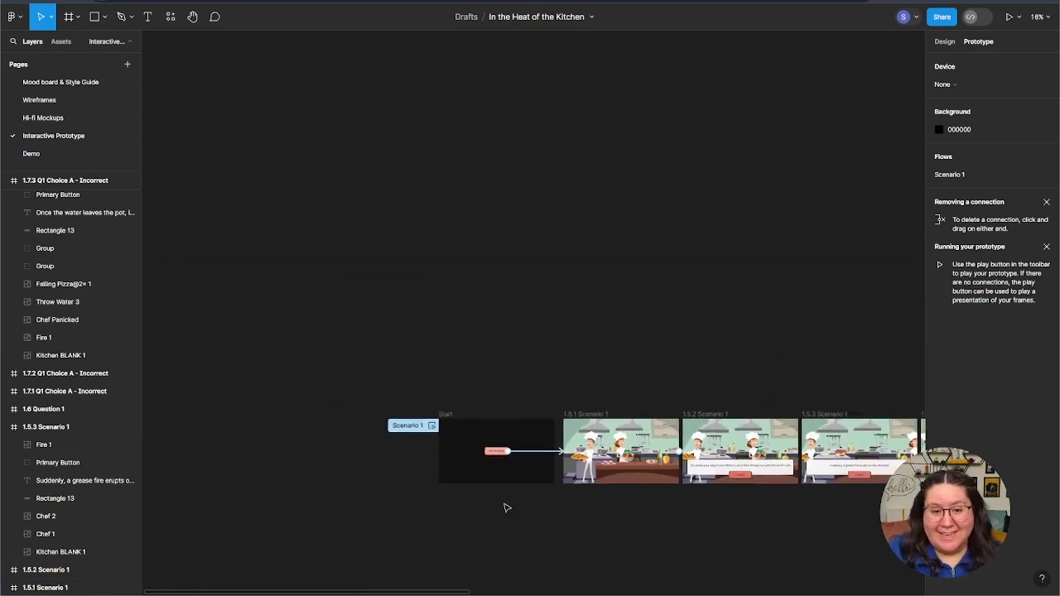
# Link the chef avatar on 1.6 Question 1 to the 1.6 Layer - Mentor frame.
pyautogui.scroll(6, 505, 507)
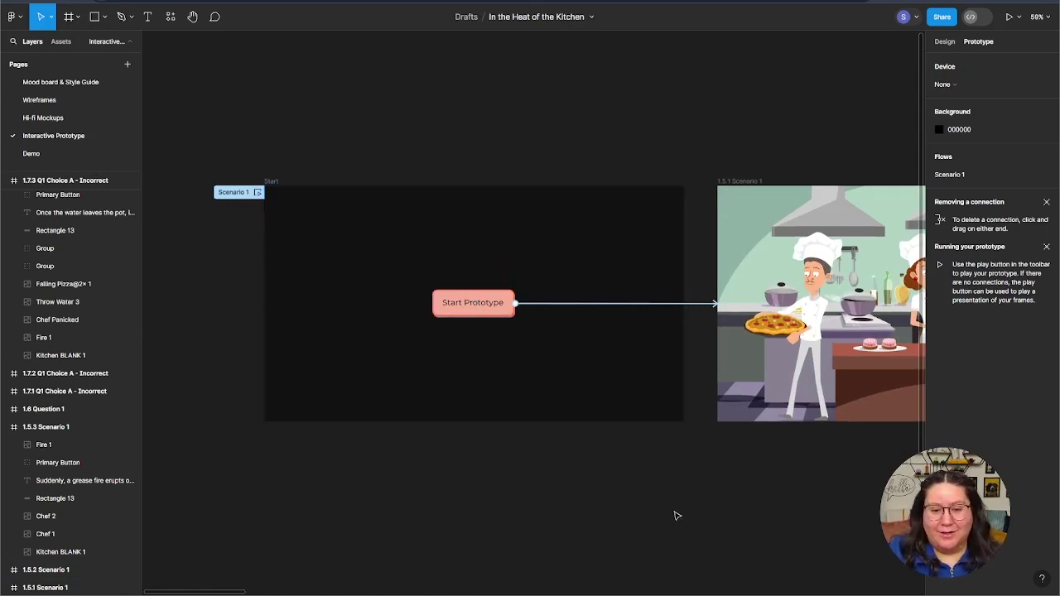
pyautogui.scroll(-4, 674, 515)
pyautogui.scroll(-3, 675, 514)
pyautogui.moveTo(738, 547); pyautogui.dragTo(440, 455)
pyautogui.moveTo(811, 491); pyautogui.dragTo(351, 447)
pyautogui.scroll(4, 620, 431)
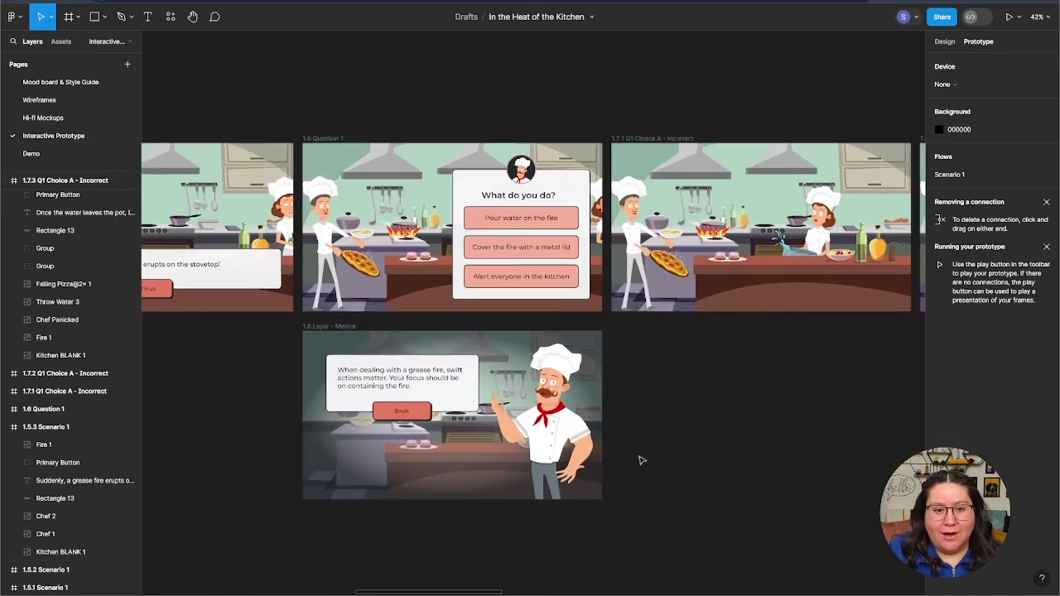
pyautogui.moveTo(719, 462); pyautogui.dragTo(743, 476)
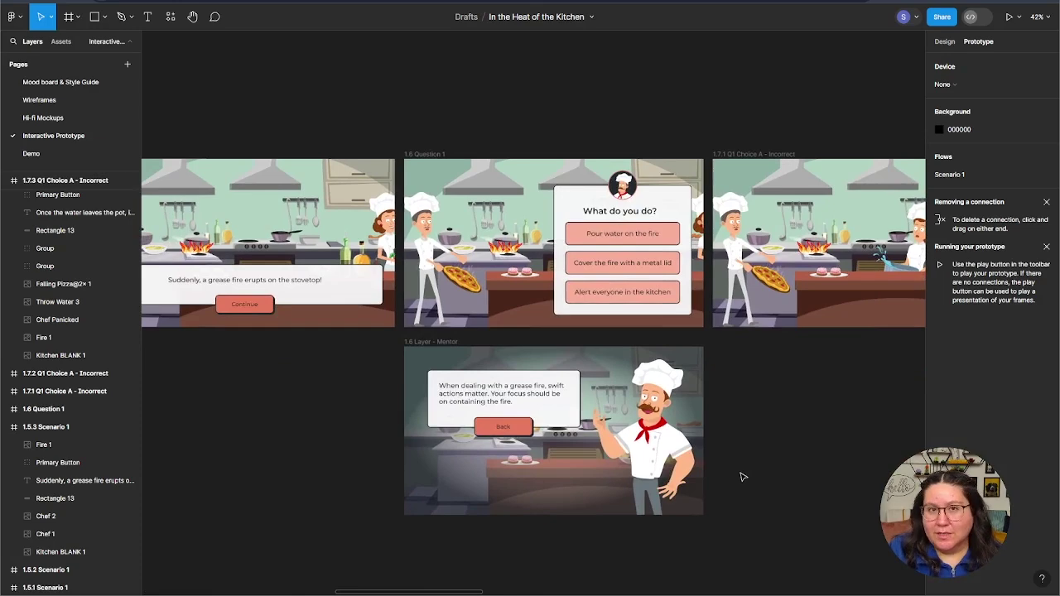
pyautogui.scroll(3, 741, 410)
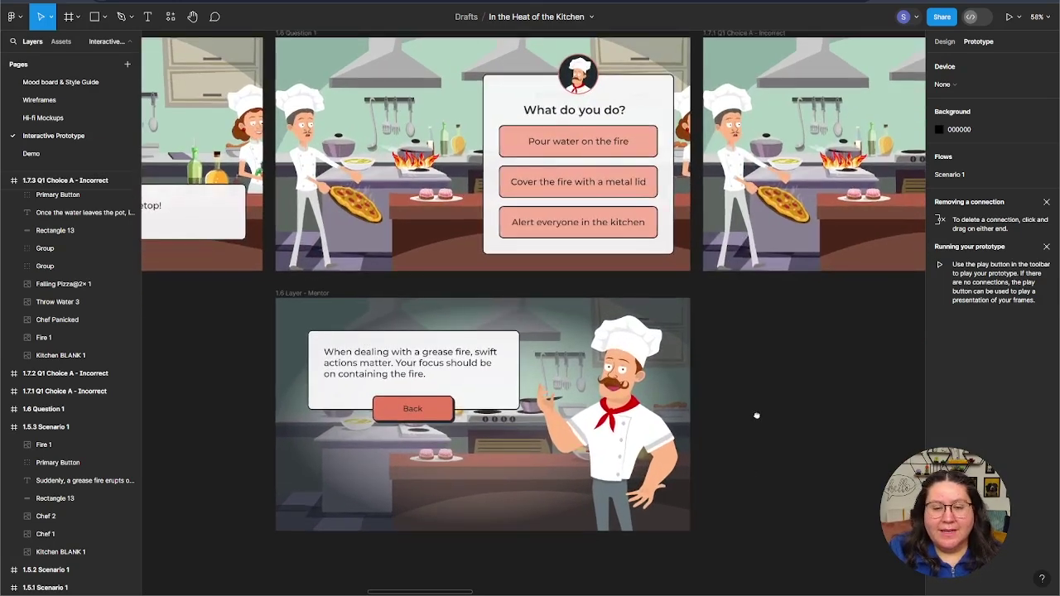
pyautogui.moveTo(754, 417); pyautogui.dragTo(803, 422)
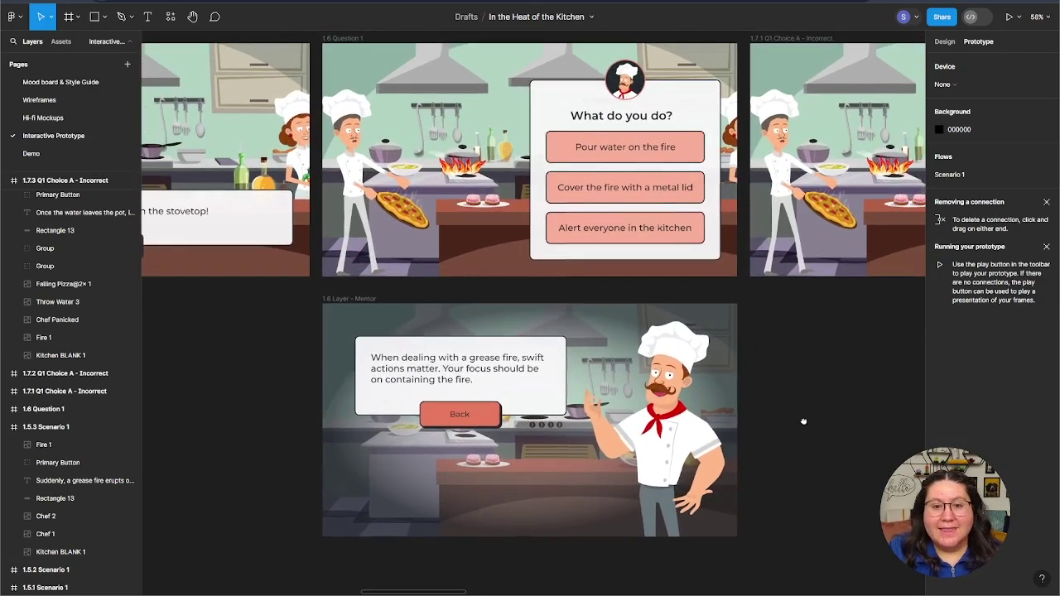
pyautogui.click(626, 99)
pyautogui.moveTo(626, 101); pyautogui.dragTo(489, 309)
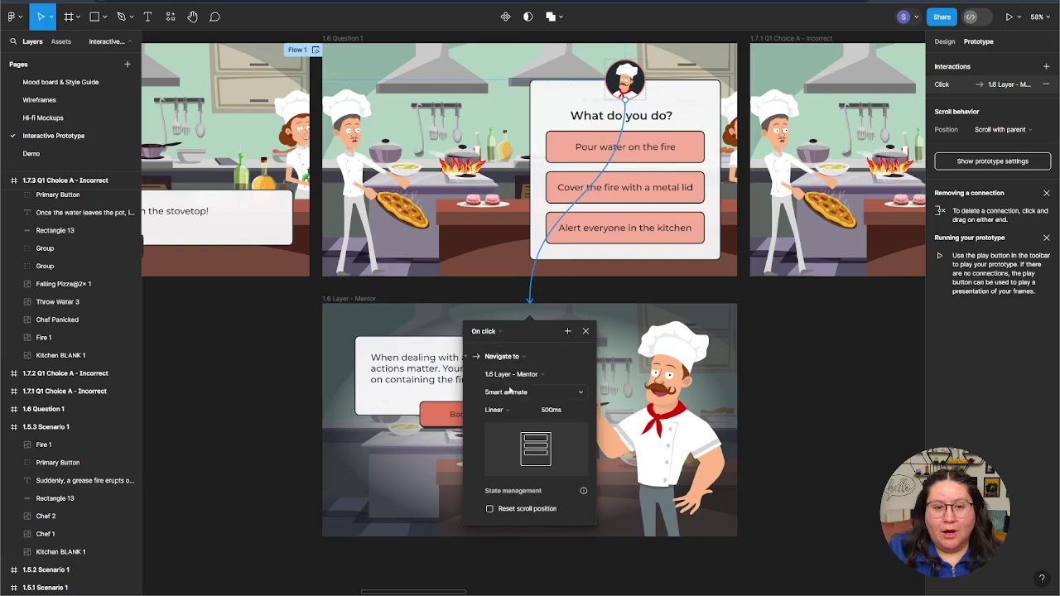
pyautogui.click(510, 395)
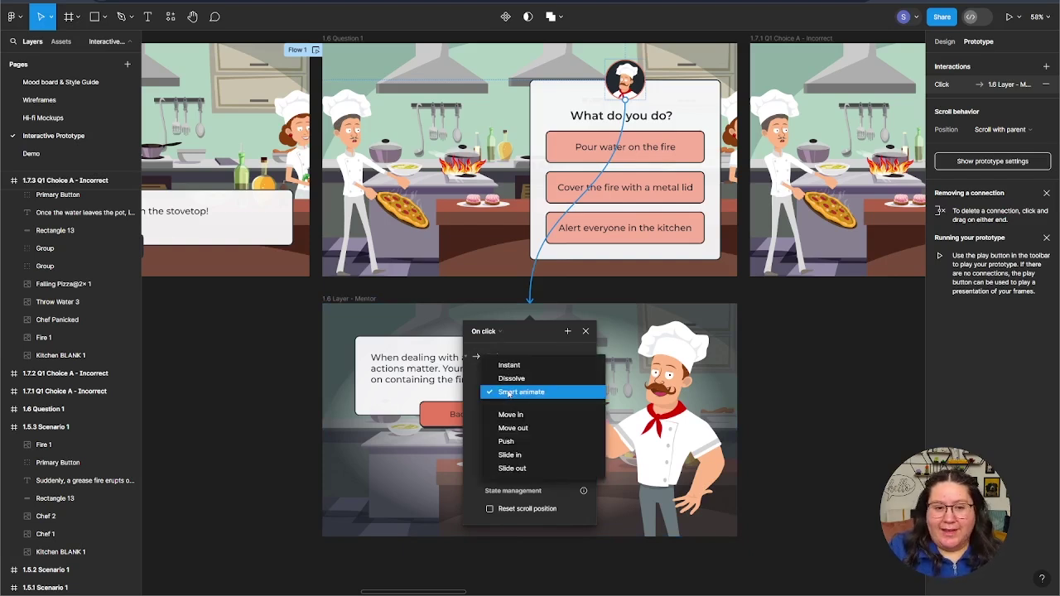
# Make the avatar's transition a downward Push.
pyautogui.click(506, 442)
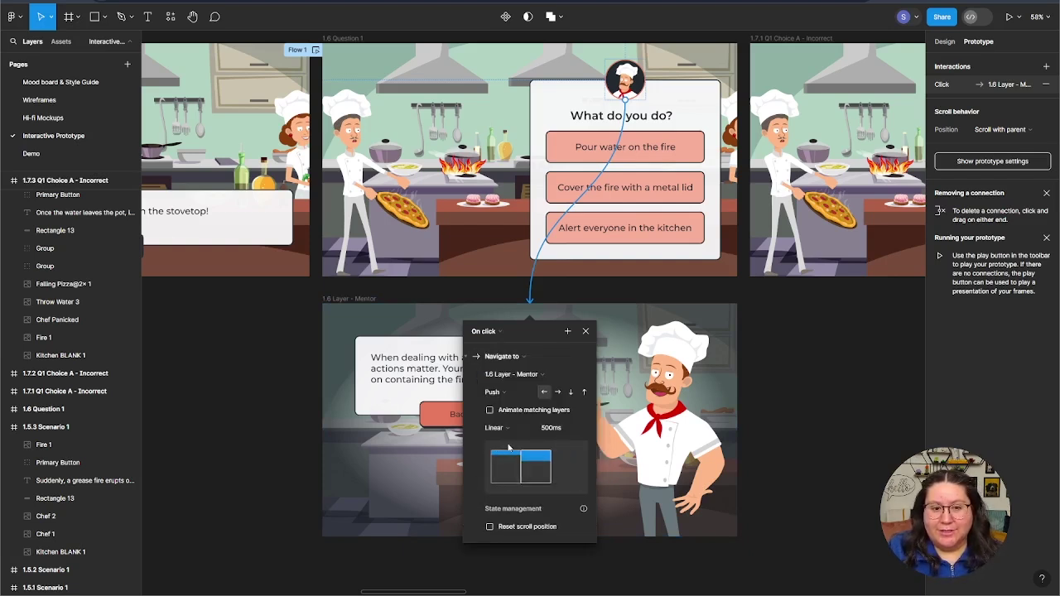
pyautogui.click(571, 393)
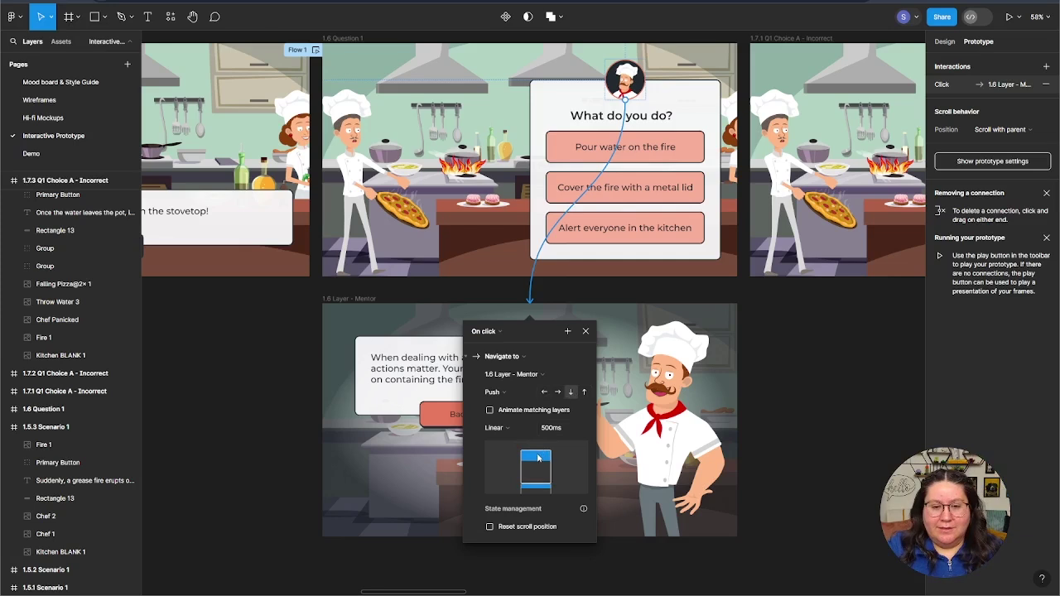
pyautogui.click(801, 432)
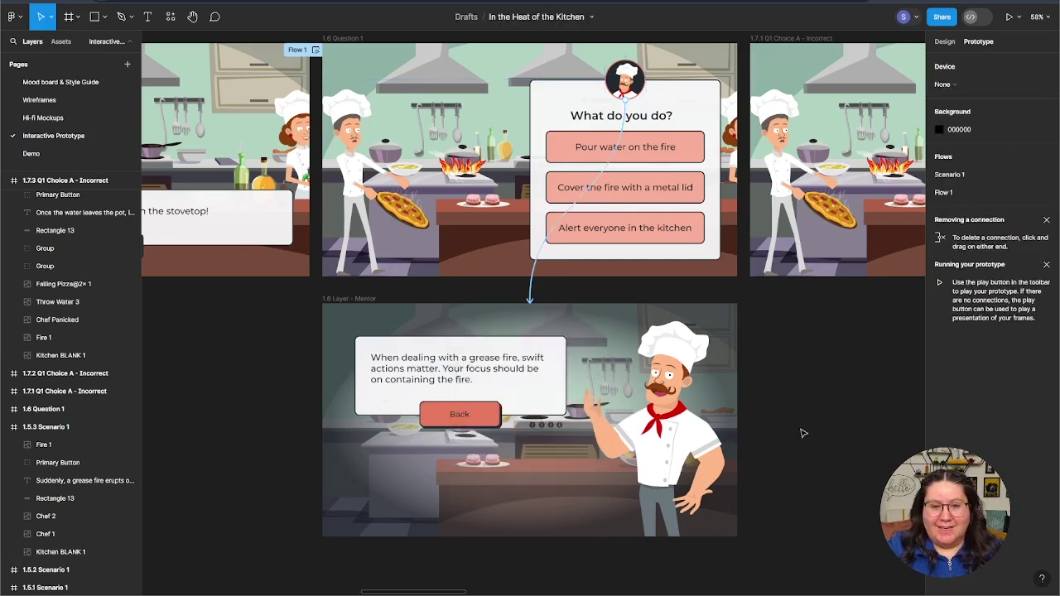
# Link the mentor Back button to 1.6 Question 1 with an upward Push.
pyautogui.moveTo(460, 402); pyautogui.dragTo(503, 248)
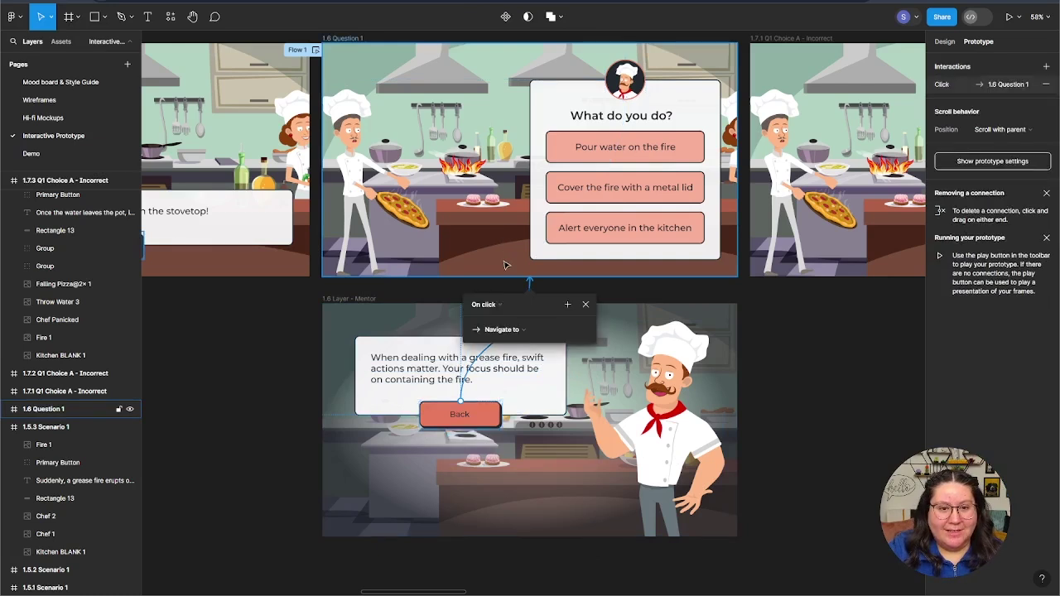
pyautogui.click(584, 366)
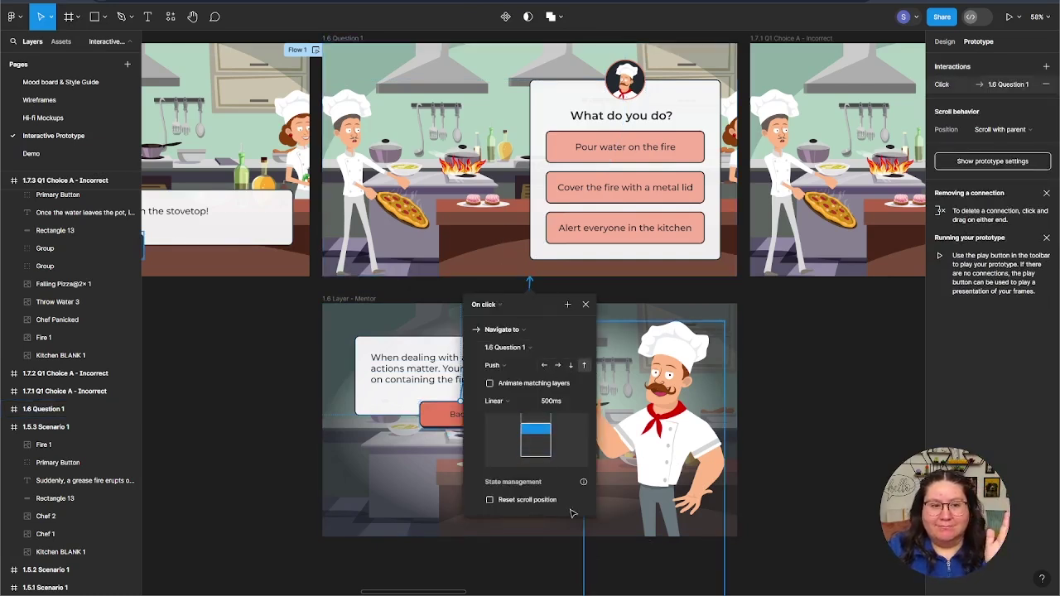
pyautogui.click(285, 345)
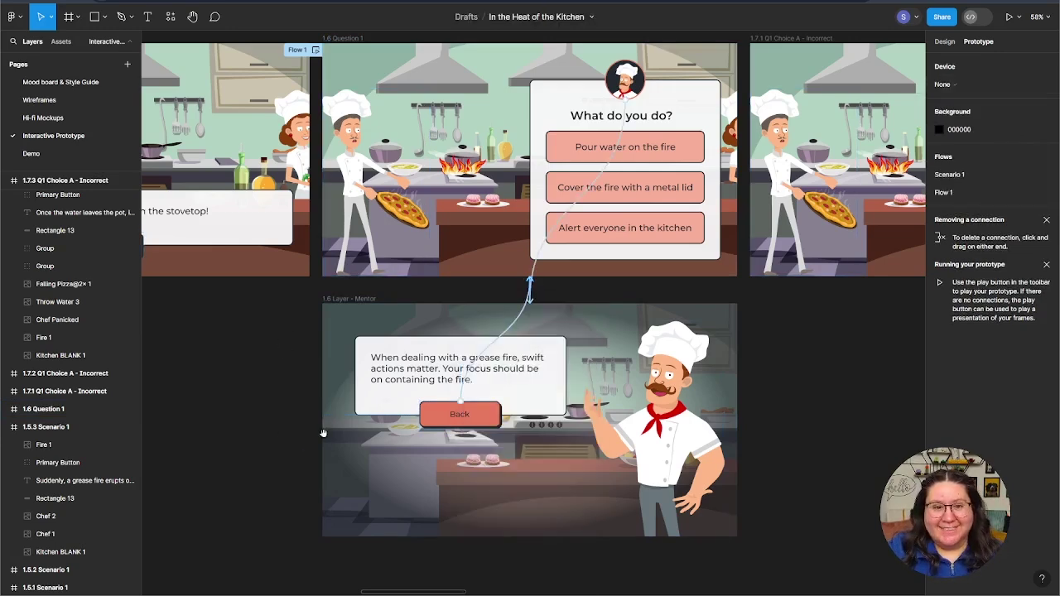
pyautogui.hscroll(-5, 284, 434)
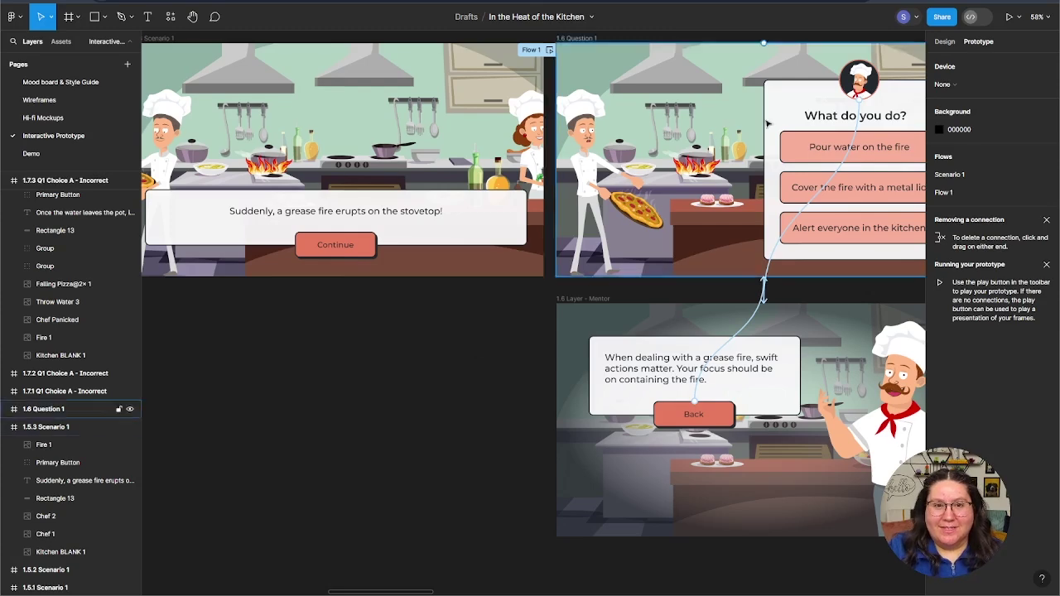
# Preview Flow 1, open the mentor's grease-fire advice from the avatar, then go Back.
pyautogui.hotkey('ctrl', 'alt', 'Return')
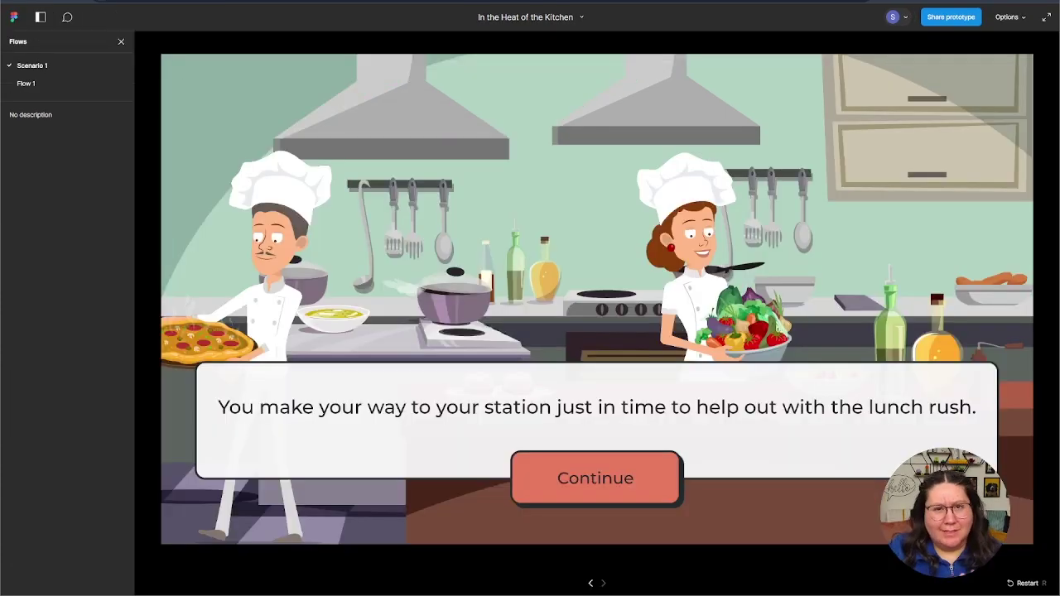
pyautogui.click(40, 84)
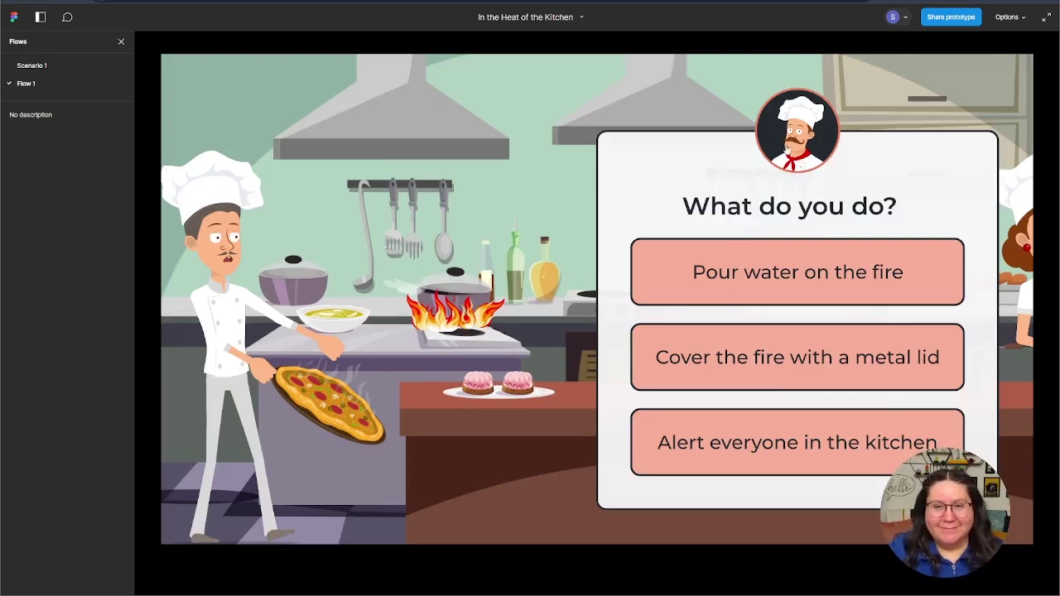
pyautogui.click(786, 147)
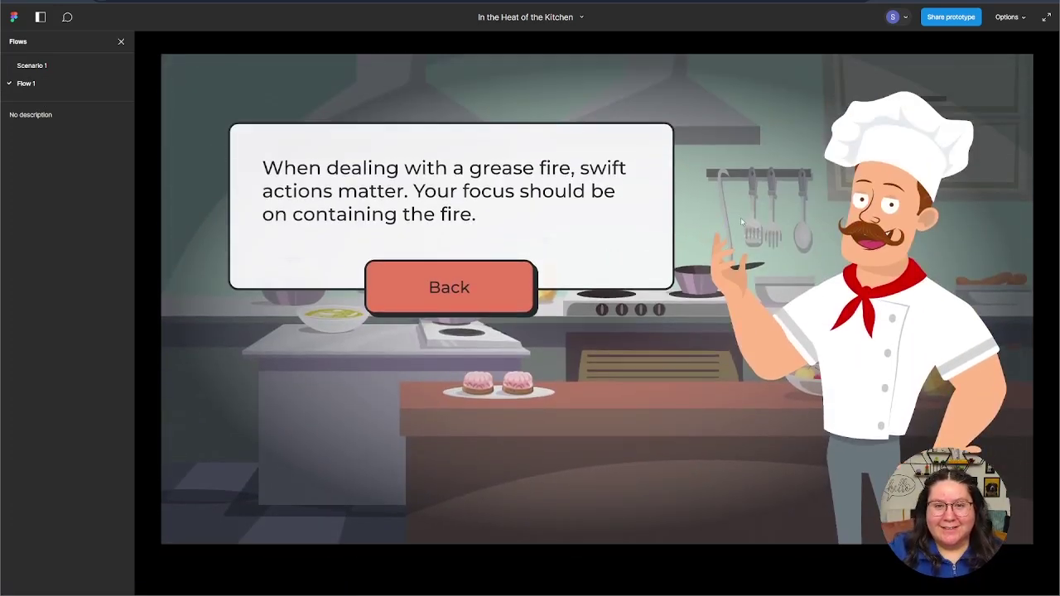
pyautogui.click(497, 285)
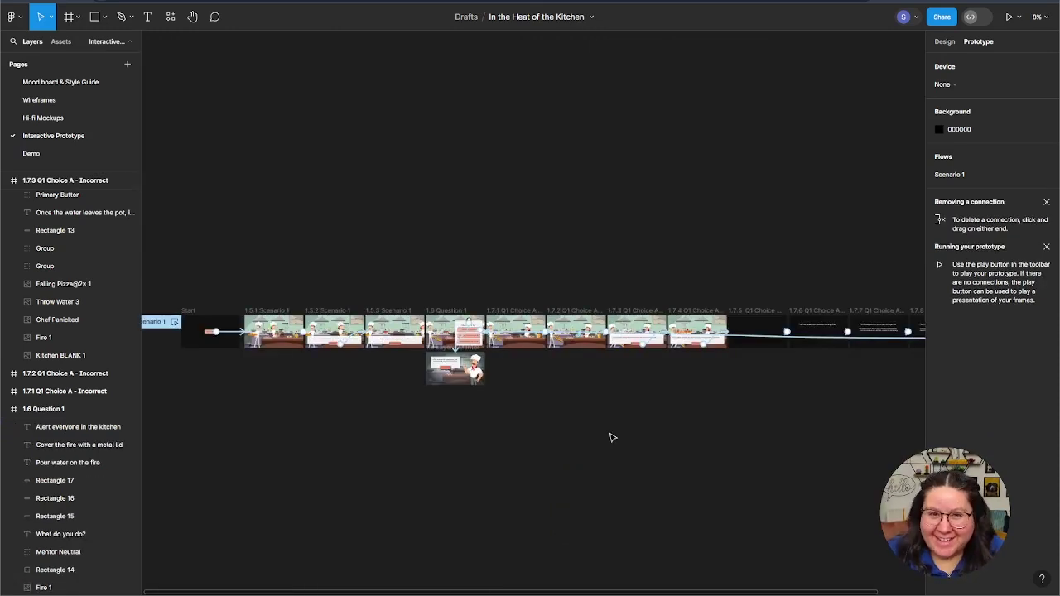
# Restart Scenario 1, continue to the What do you do? question, return from the mentor's advice, then choose Pour water.
pyautogui.scroll(5, 584, 405)
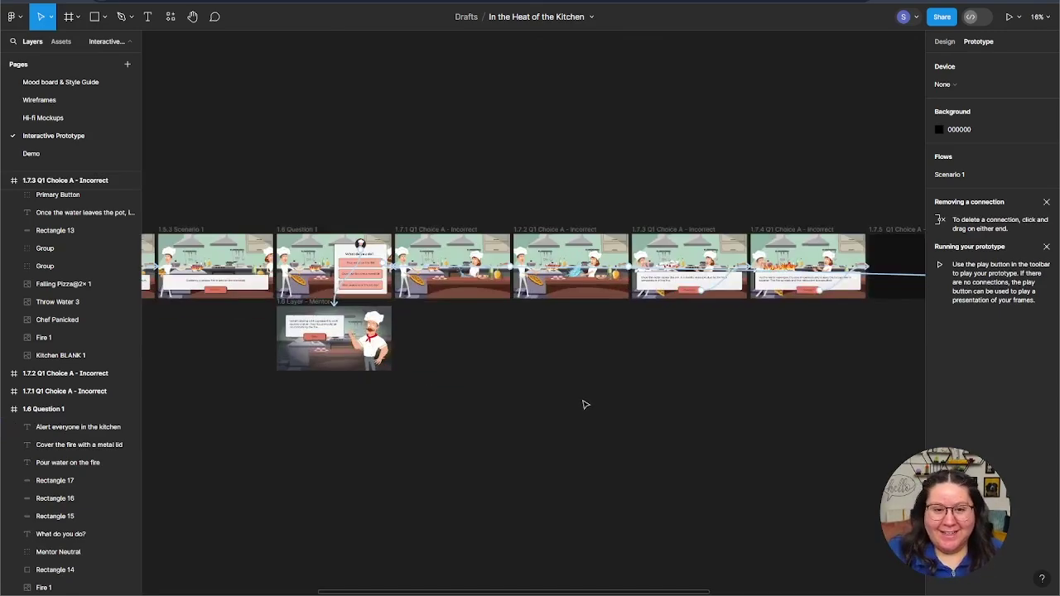
pyautogui.scroll(-2, 584, 405)
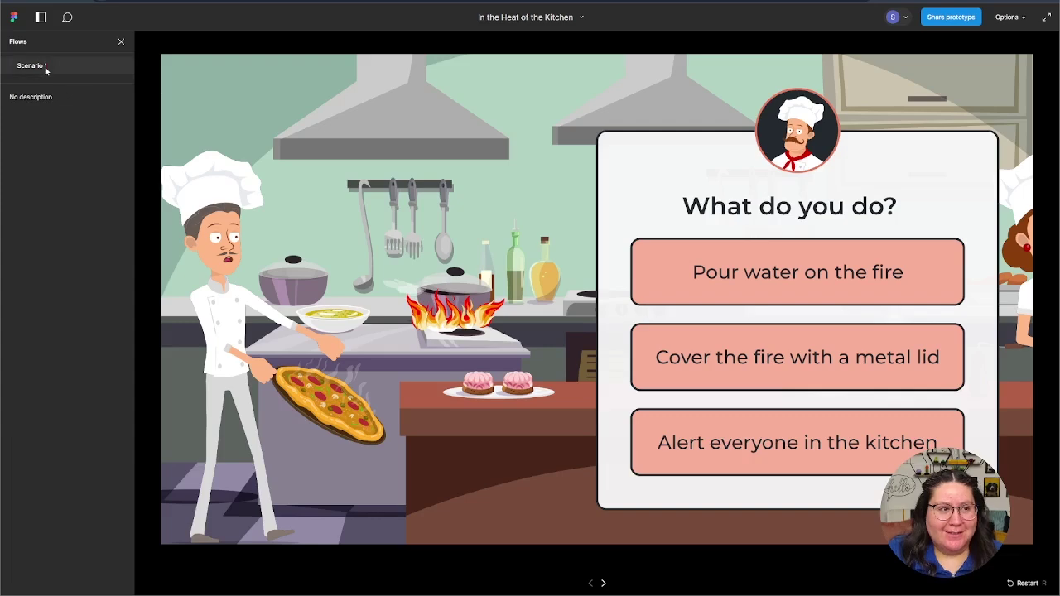
pyautogui.click(47, 68)
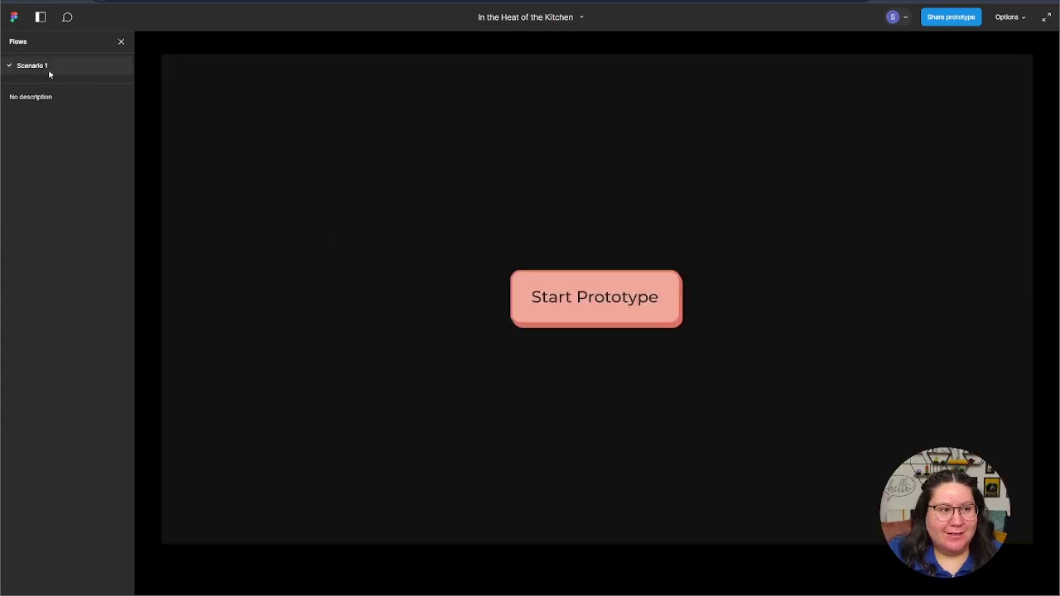
pyautogui.click(608, 315)
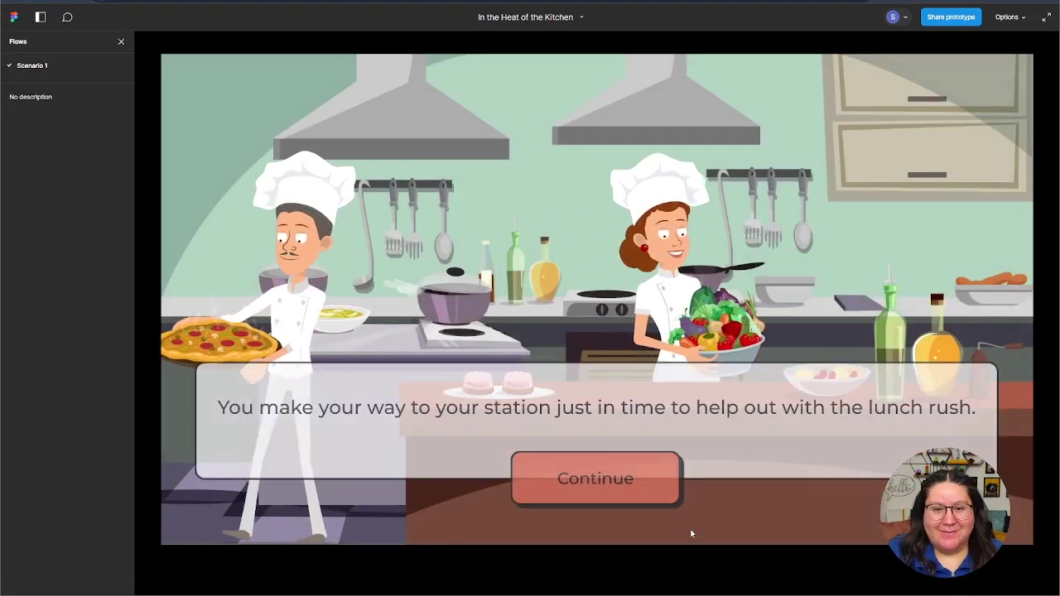
pyautogui.click(561, 476)
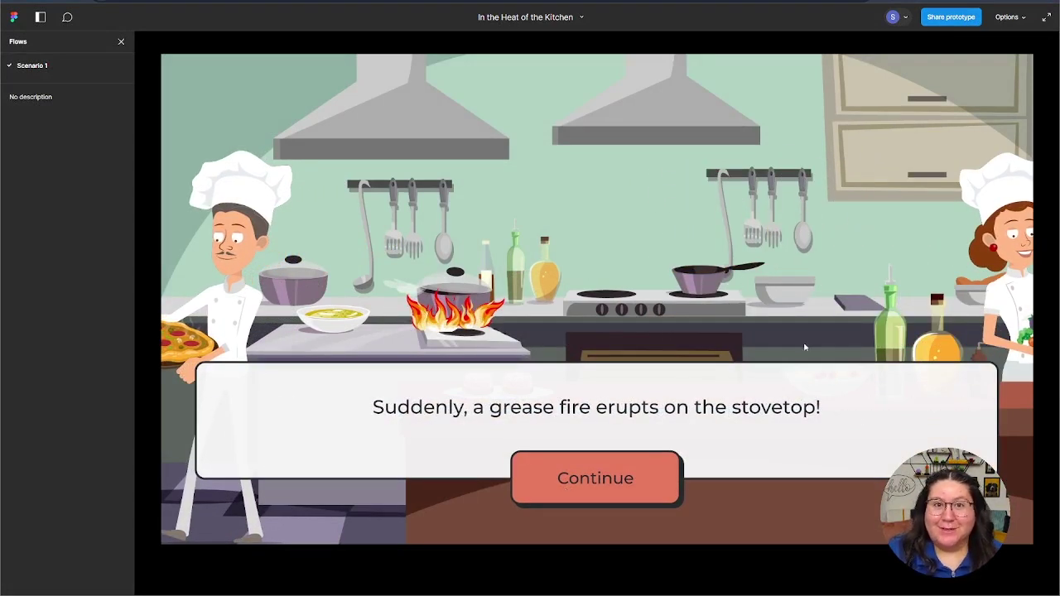
pyautogui.click(585, 499)
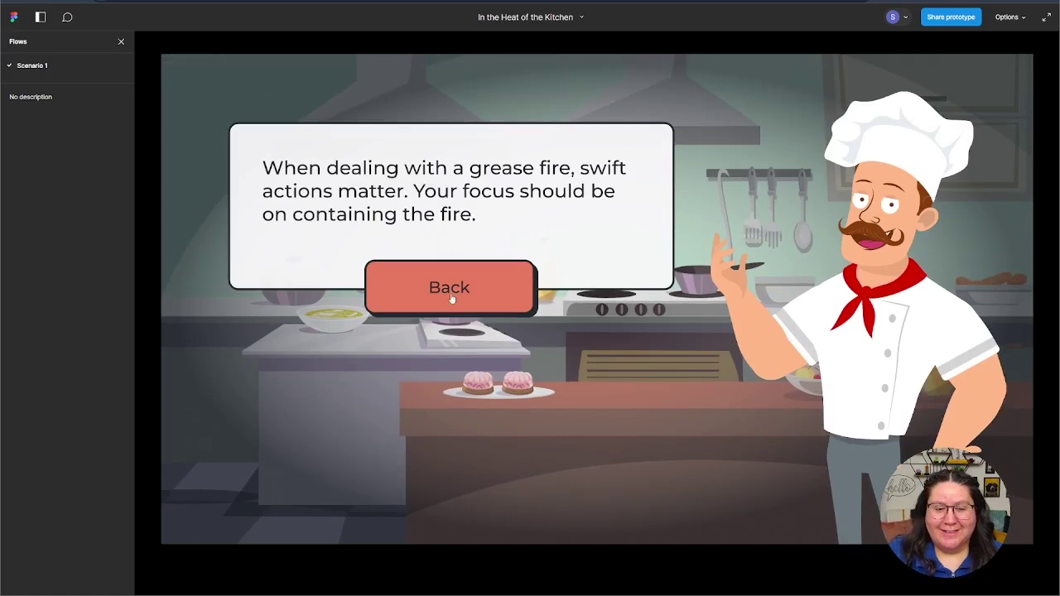
pyautogui.click(452, 301)
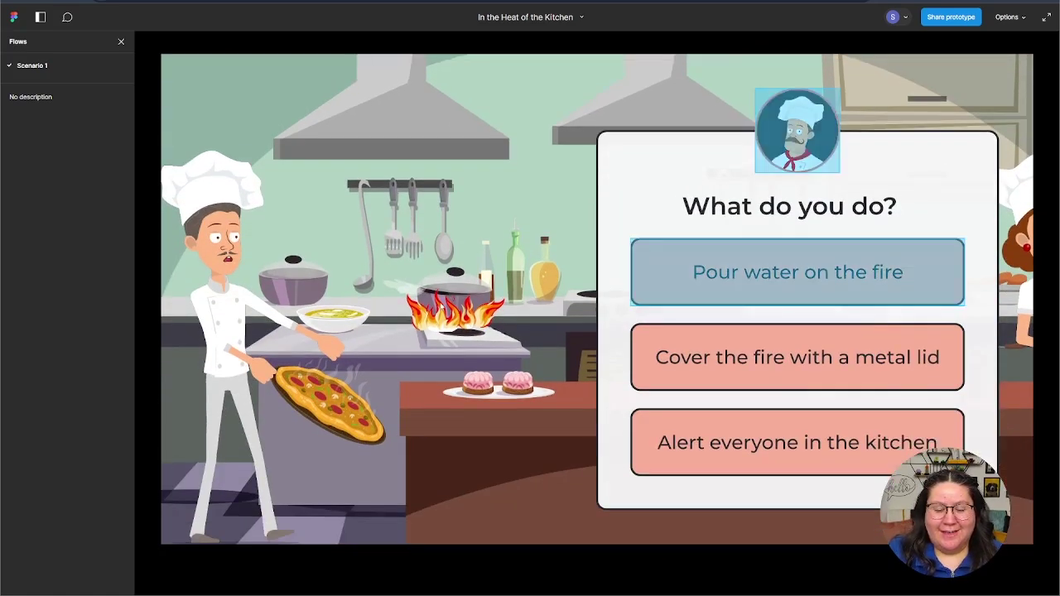
pyautogui.click(745, 296)
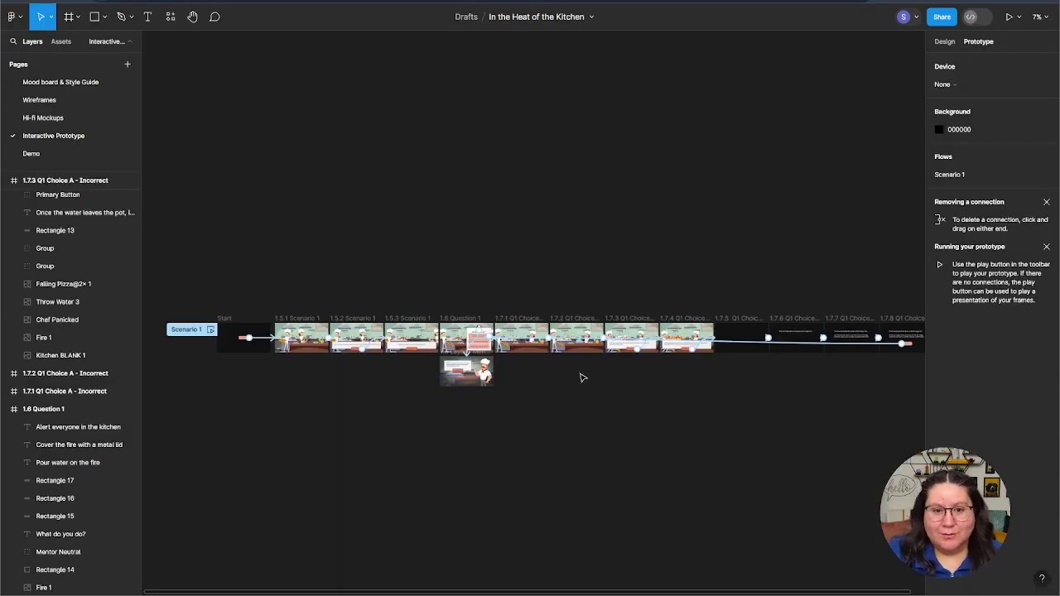
# Change the 1.7.2 Q1 Choice A - Incorrect transition trigger to After delay (800ms) and play the prototype.
pyautogui.scroll(8, 599, 369)
pyautogui.scroll(3, 612, 414)
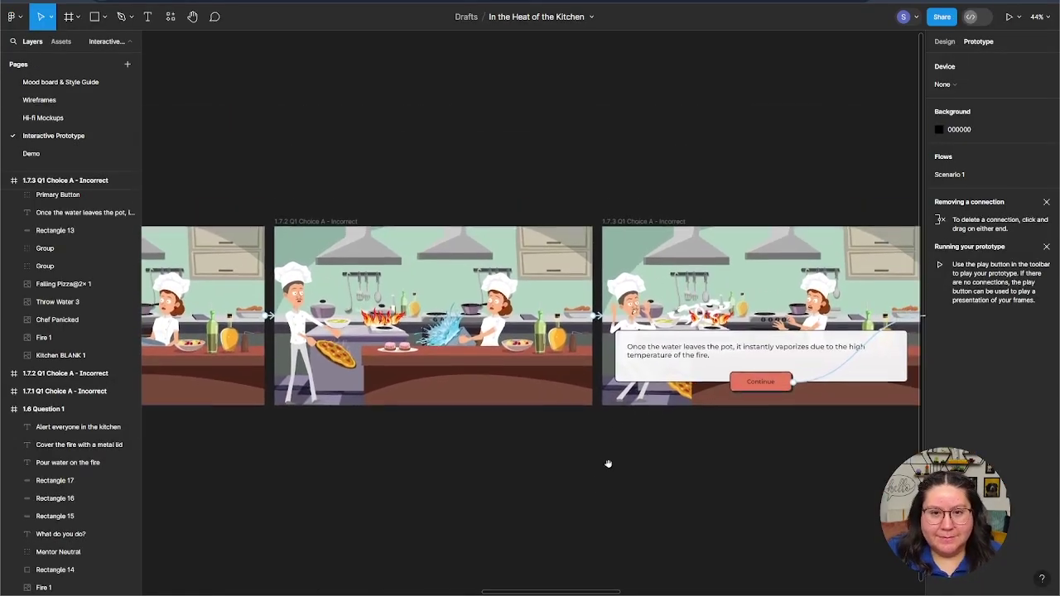
pyautogui.scroll(5, 605, 464)
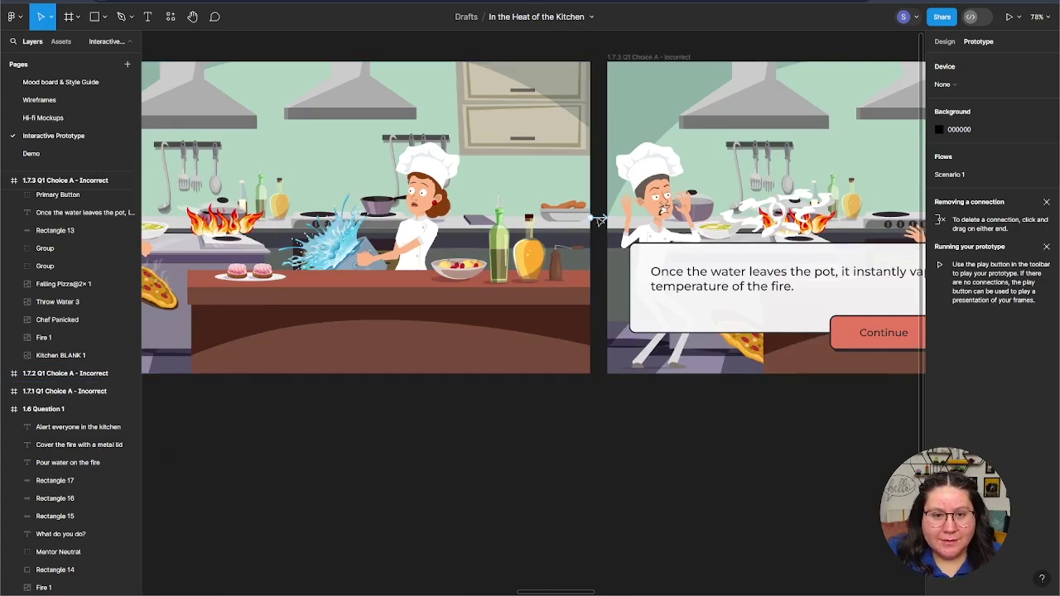
pyautogui.click(598, 221)
pyautogui.click(599, 221)
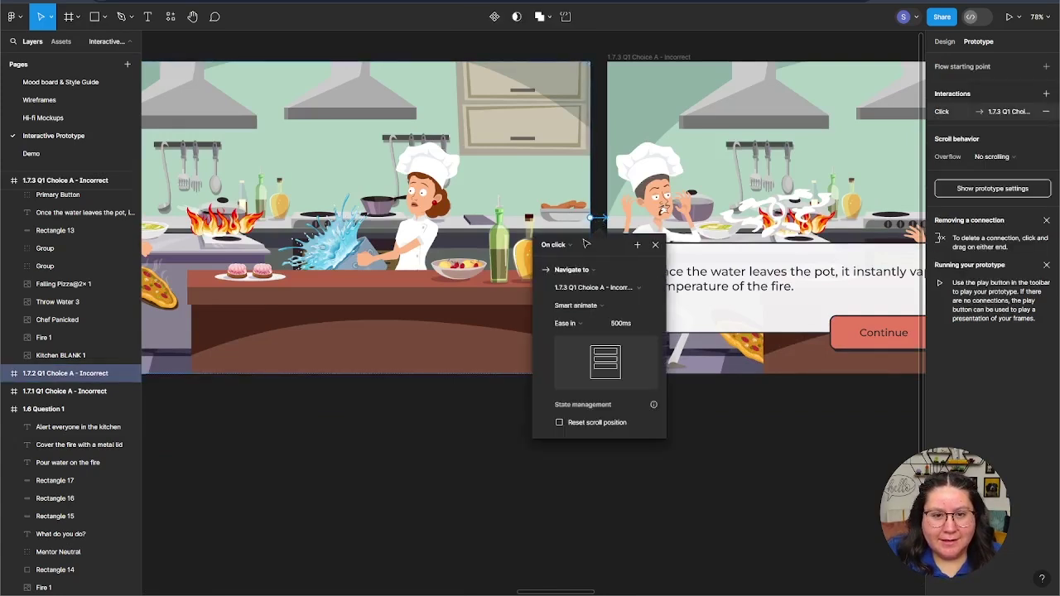
pyautogui.click(571, 245)
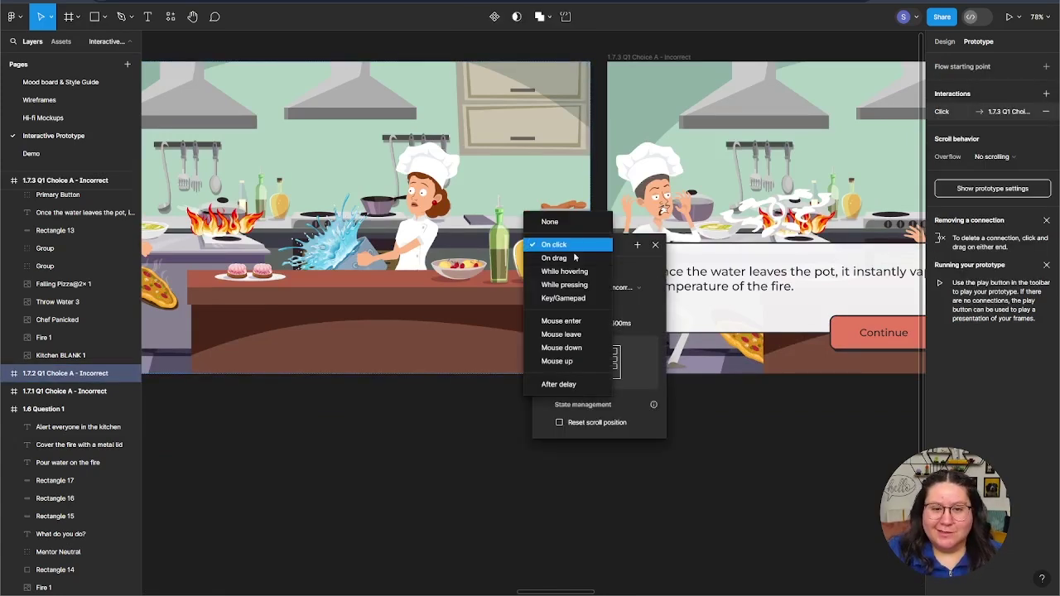
pyautogui.click(572, 384)
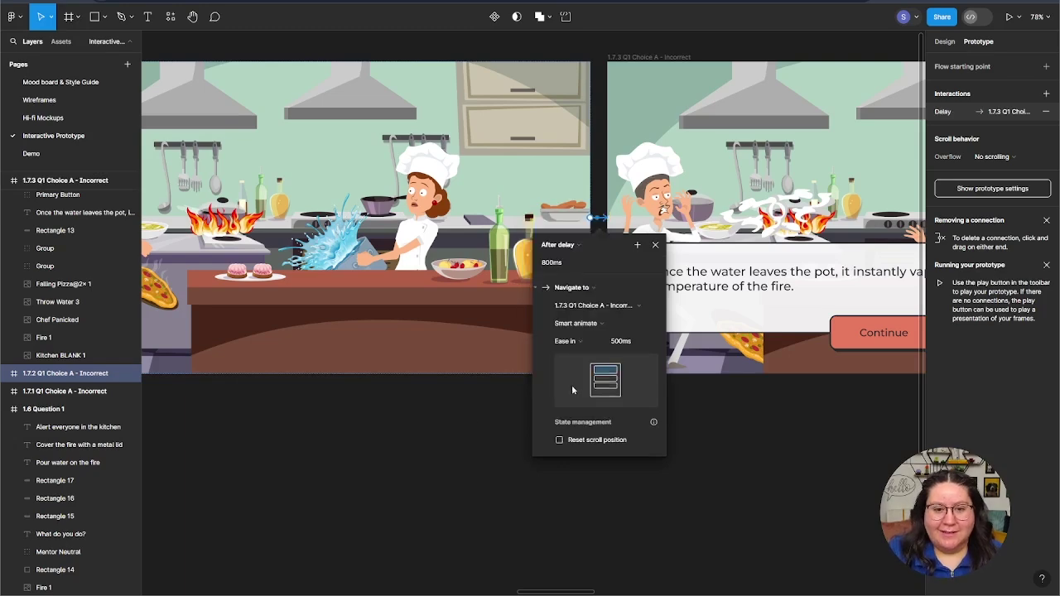
pyautogui.click(447, 428)
pyautogui.hotkey('ctrl', 'alt', 'Return')
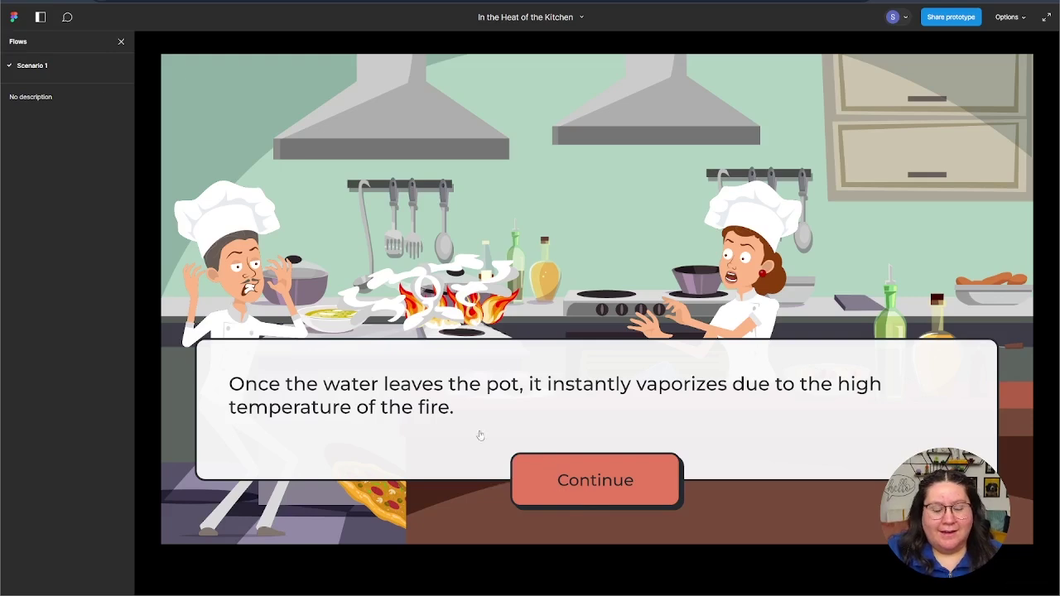
# Continue past the vaporizing-water message to the restaurant-closed ending, then choose Try Again.
pyautogui.click(586, 481)
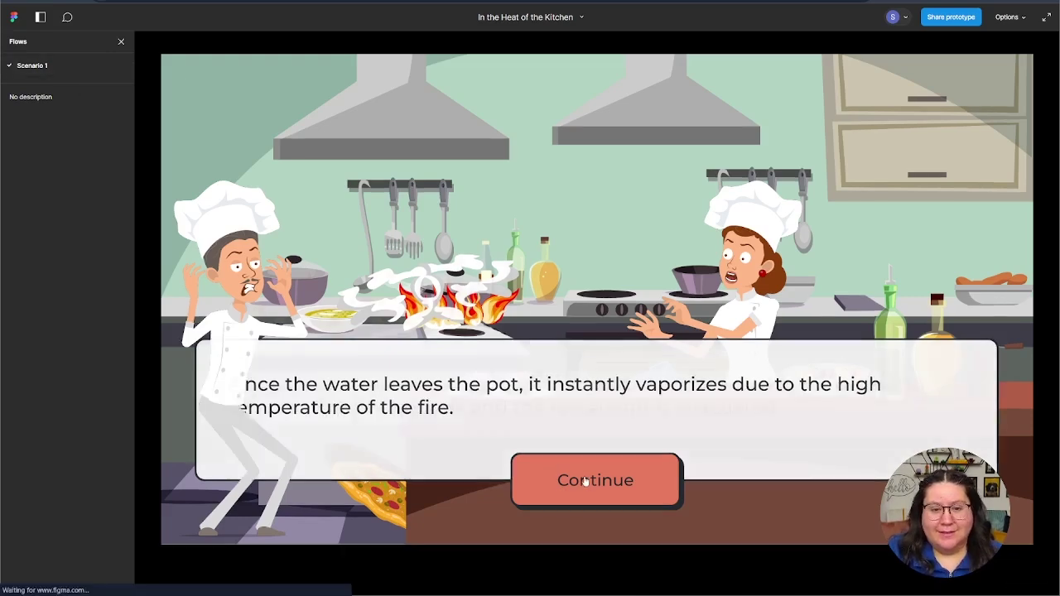
pyautogui.click(584, 480)
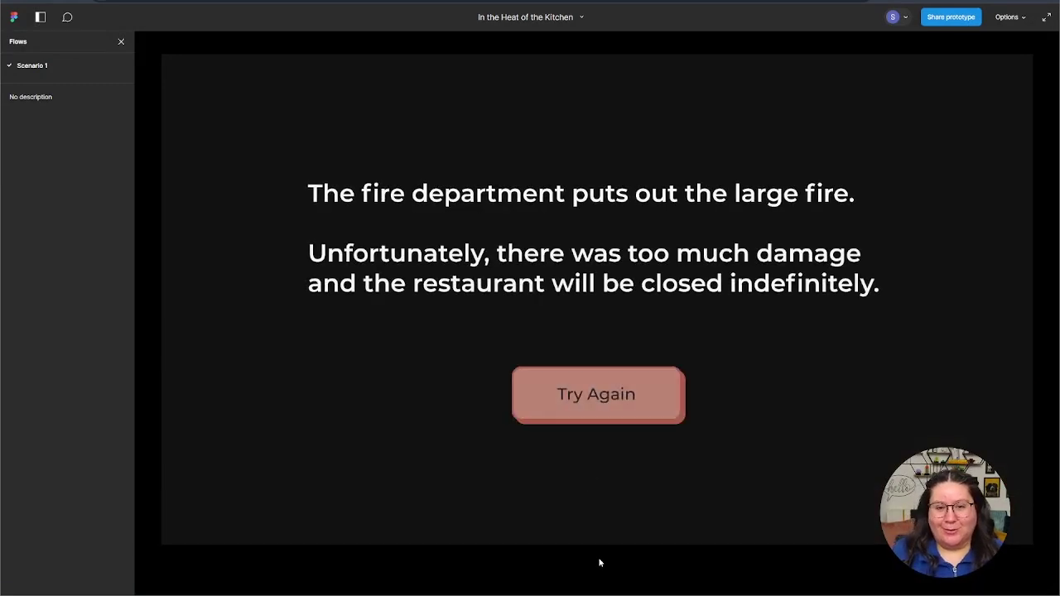
pyautogui.click(593, 413)
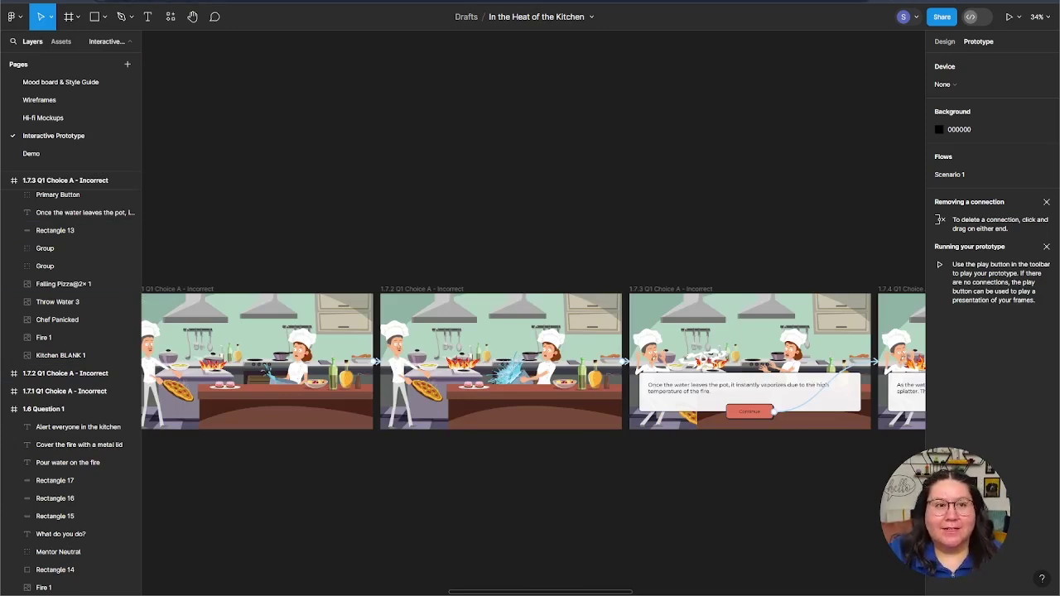
# Open the prototype preview and restart it from the Scenario 1 flow.
pyautogui.hotkey('ctrl', 'alt', 'Return')
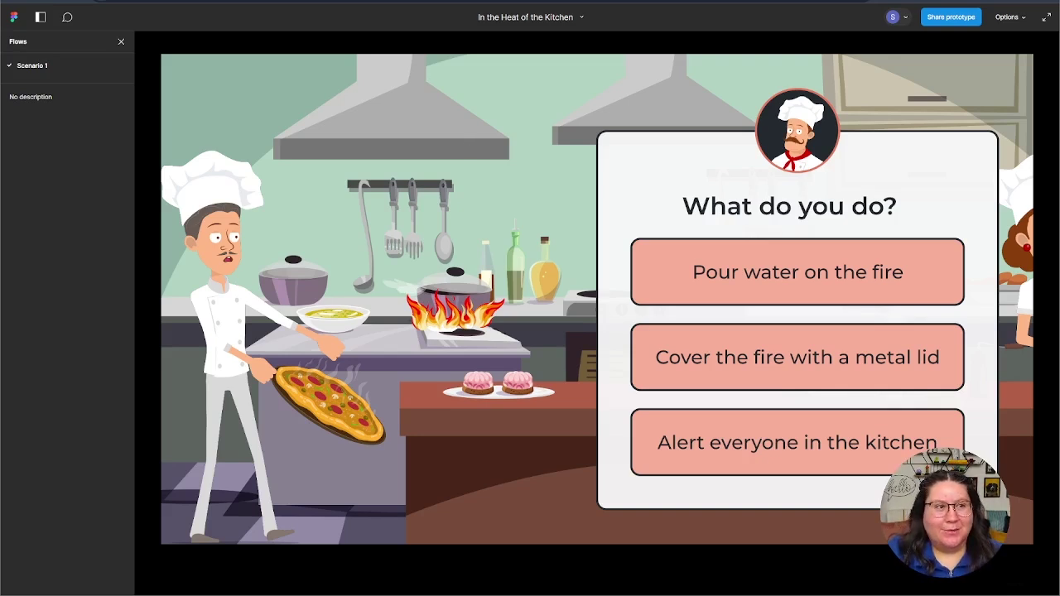
pyautogui.click(33, 68)
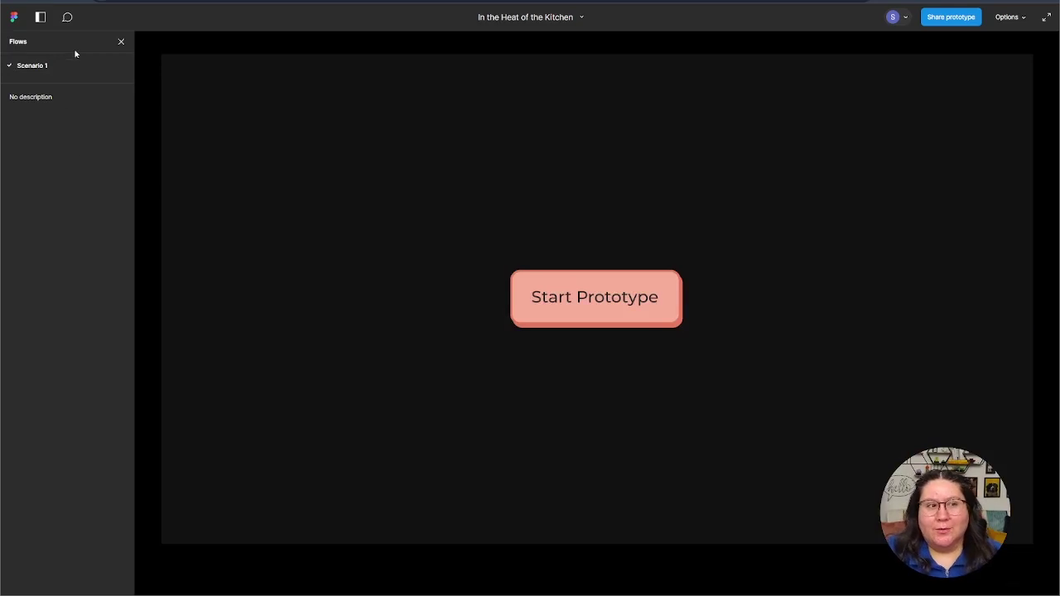
pyautogui.click(68, 18)
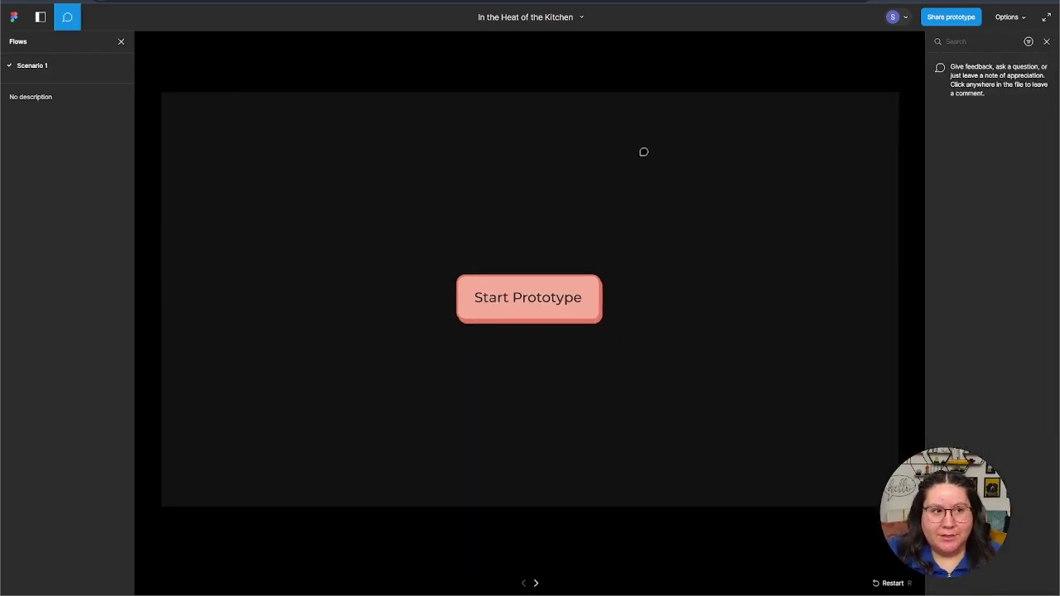
pyautogui.click(694, 165)
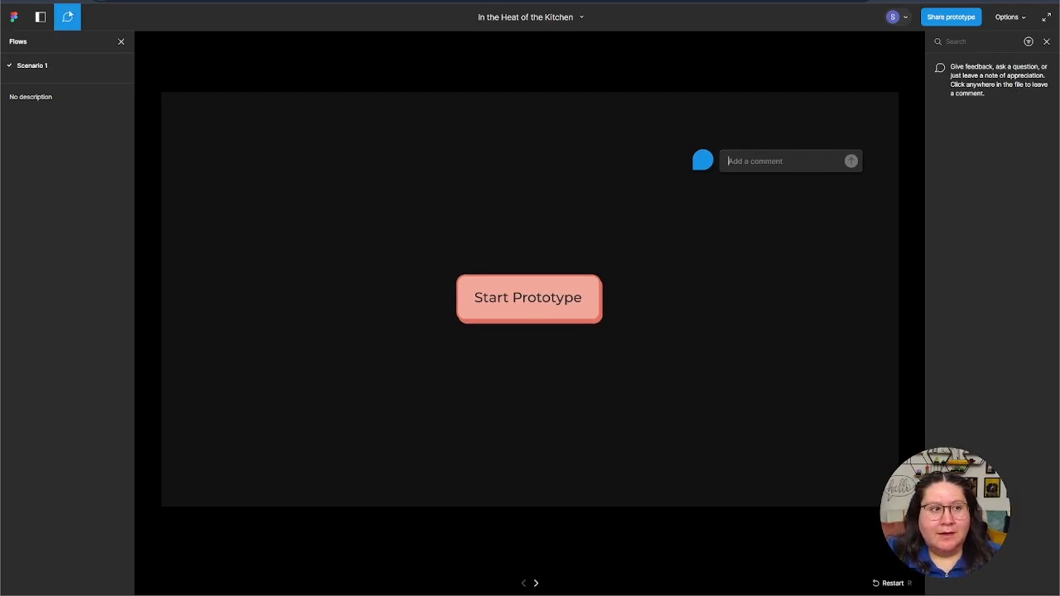
pyautogui.click(67, 18)
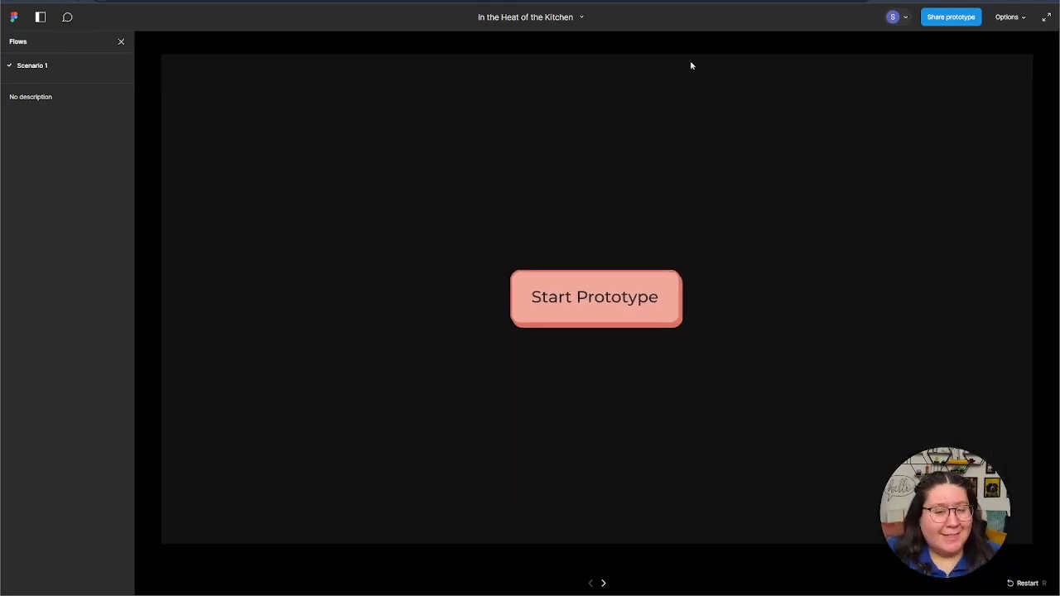
pyautogui.click(937, 20)
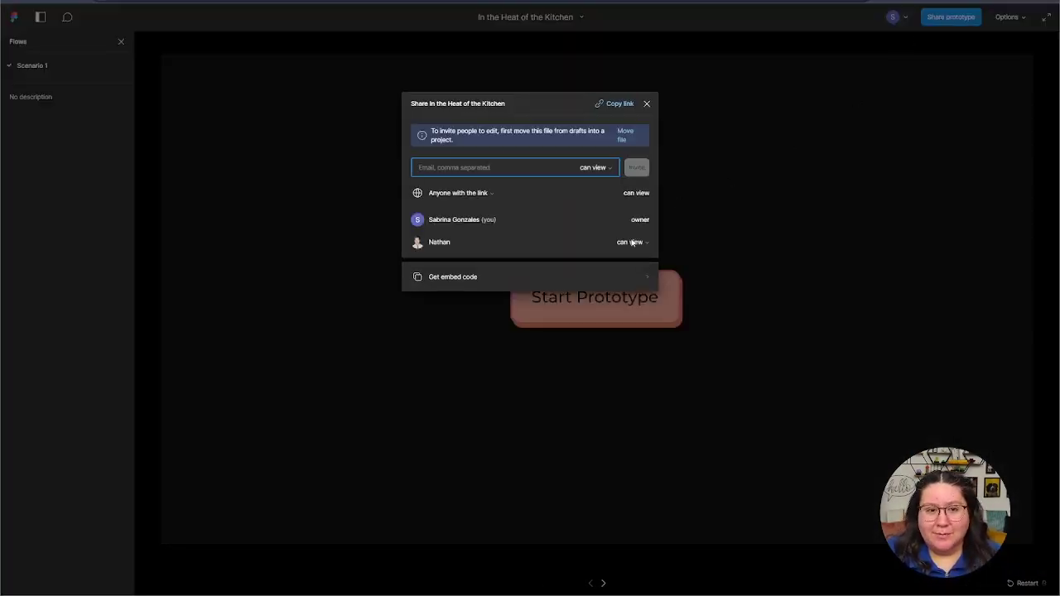
pyautogui.click(647, 103)
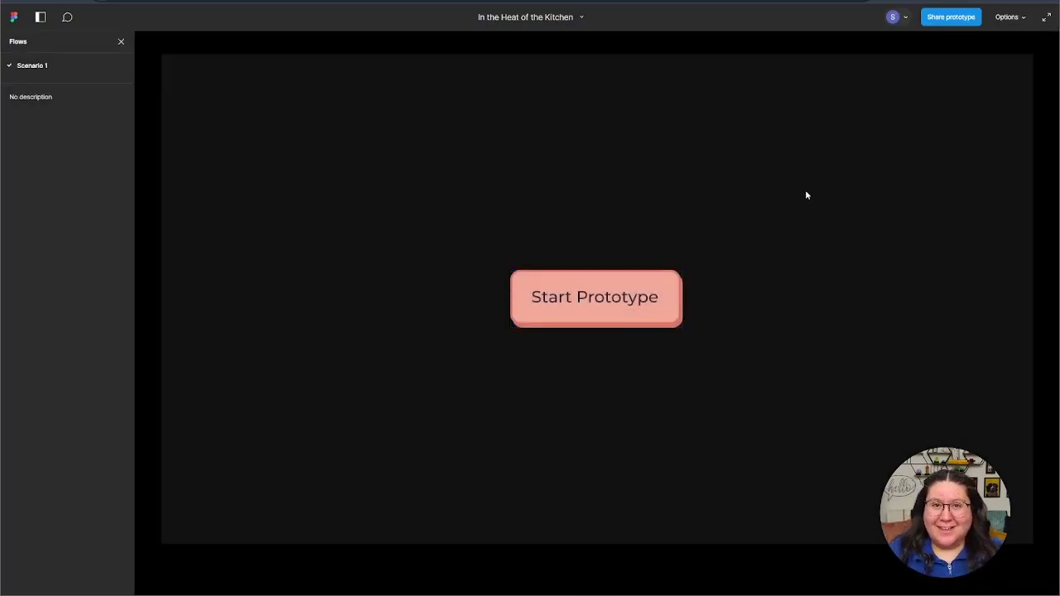